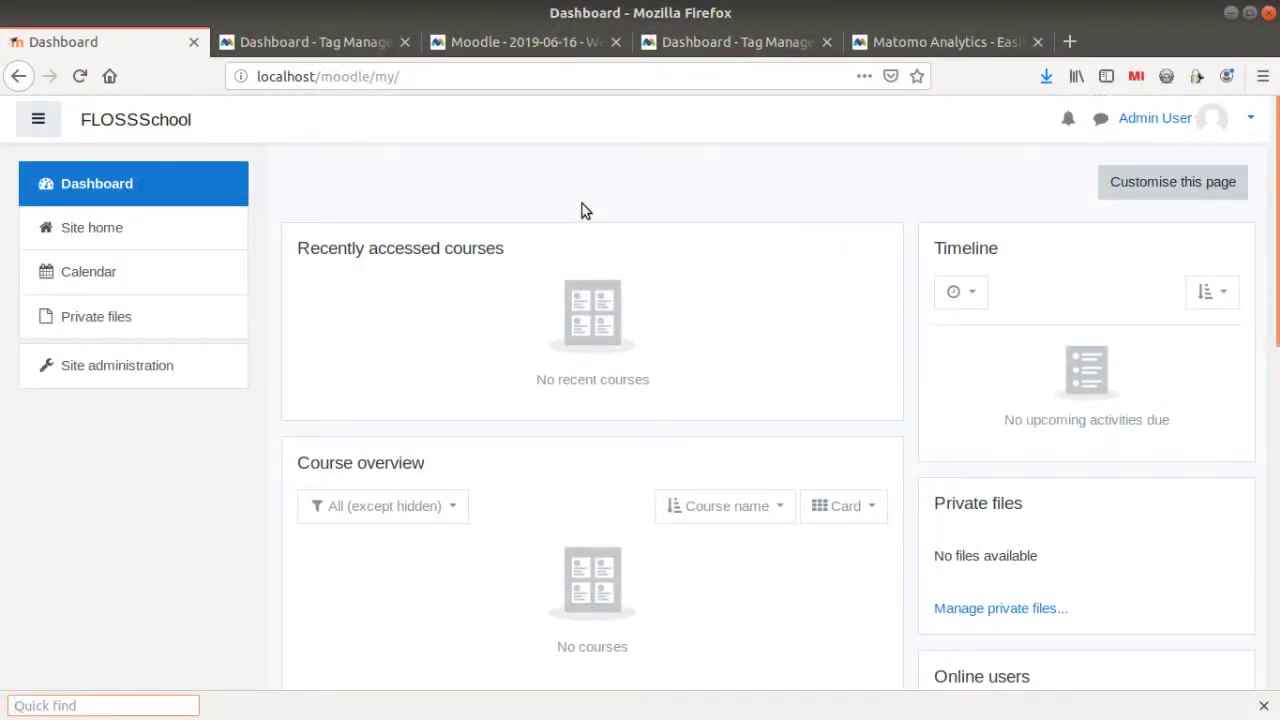
- Close the Quick find bar and go to the Moodle site home
{"action": "key", "text": "Escape"}
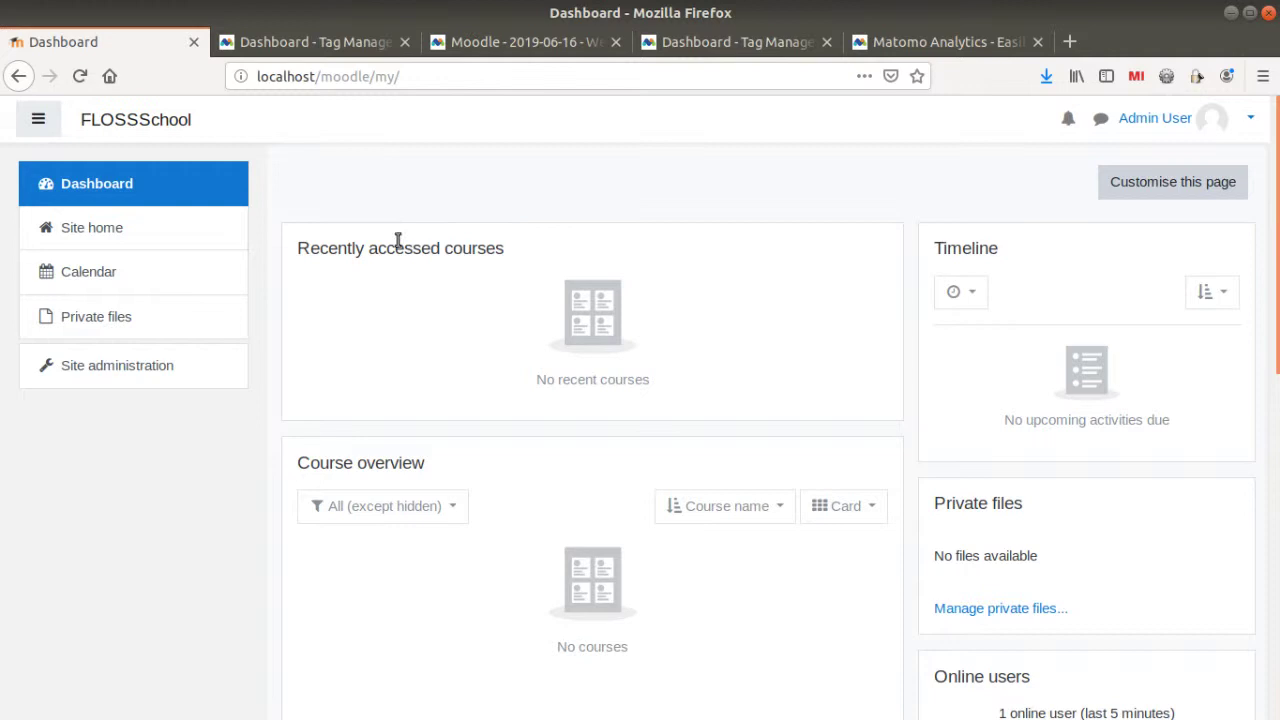
{"action": "left_click", "coordinate": [112, 242]}
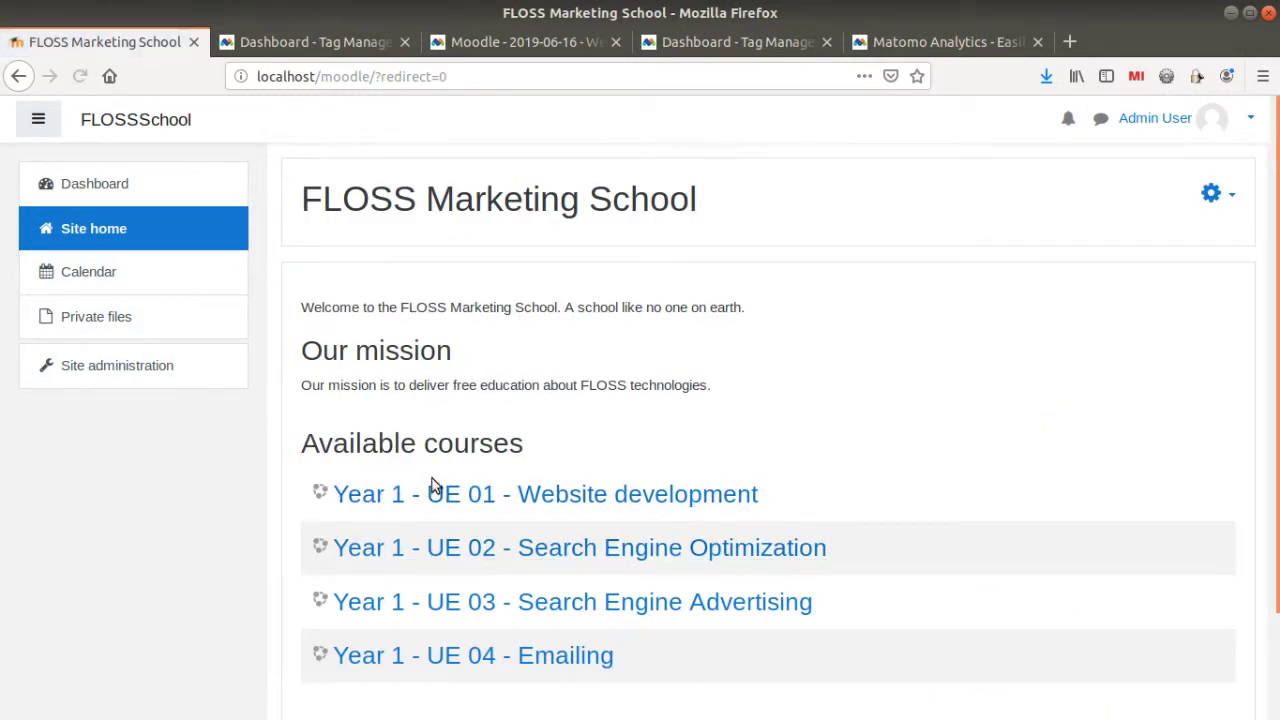
- Open and browse the Year 1 - UE 02 - Search Engine Optimization course, then switch to Matomo's integrations tab
{"action": "scroll", "coordinate": [432, 486], "scroll_direction": "down", "scroll_amount": 2}
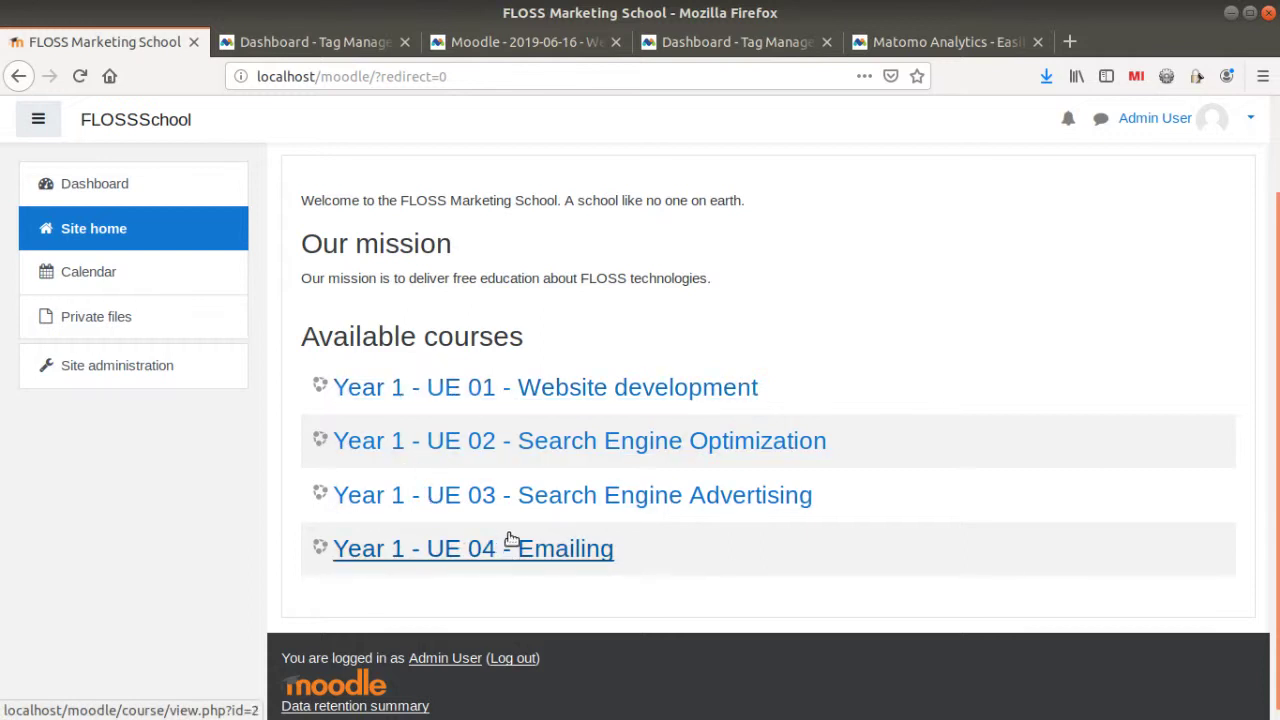
{"action": "left_click", "coordinate": [502, 452]}
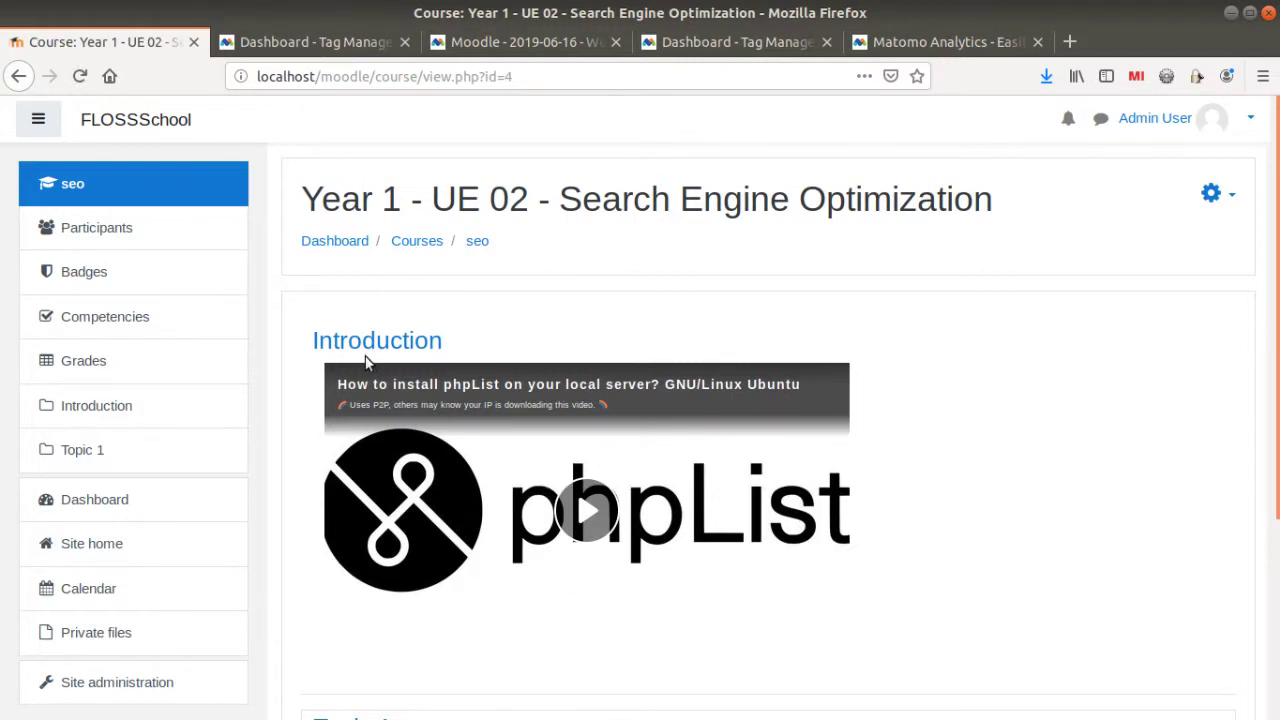
{"action": "scroll", "coordinate": [400, 517], "scroll_direction": "down", "scroll_amount": 2}
{"action": "scroll", "coordinate": [540, 500], "scroll_direction": "up", "scroll_amount": 2}
{"action": "scroll", "coordinate": [540, 500], "scroll_direction": "down", "scroll_amount": 2}
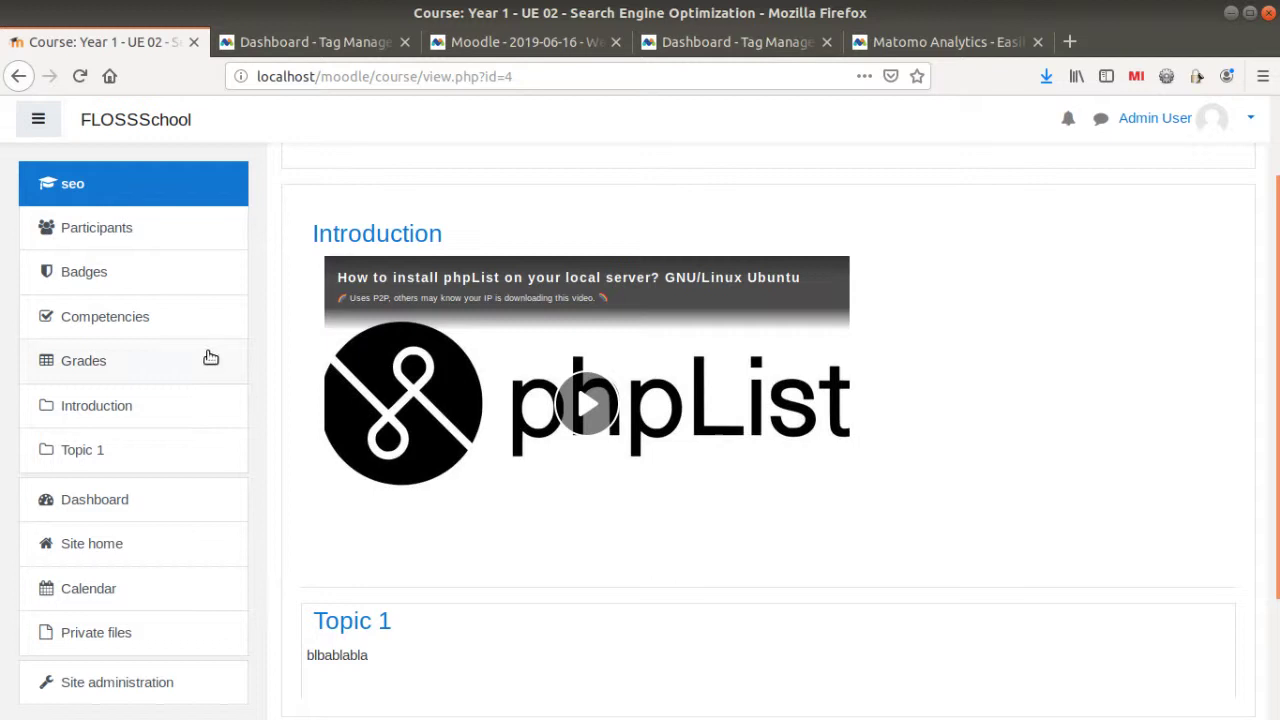
{"action": "scroll", "coordinate": [392, 304], "scroll_direction": "up", "scroll_amount": 2}
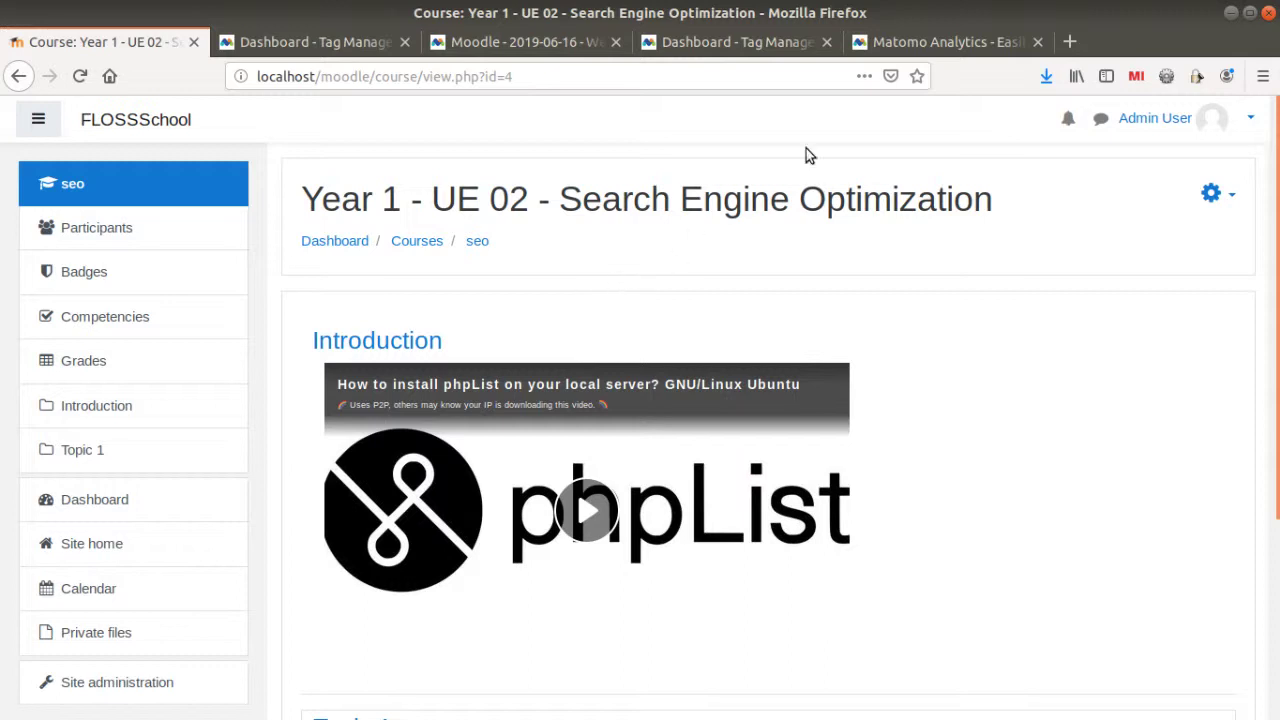
{"action": "left_click", "coordinate": [886, 40]}
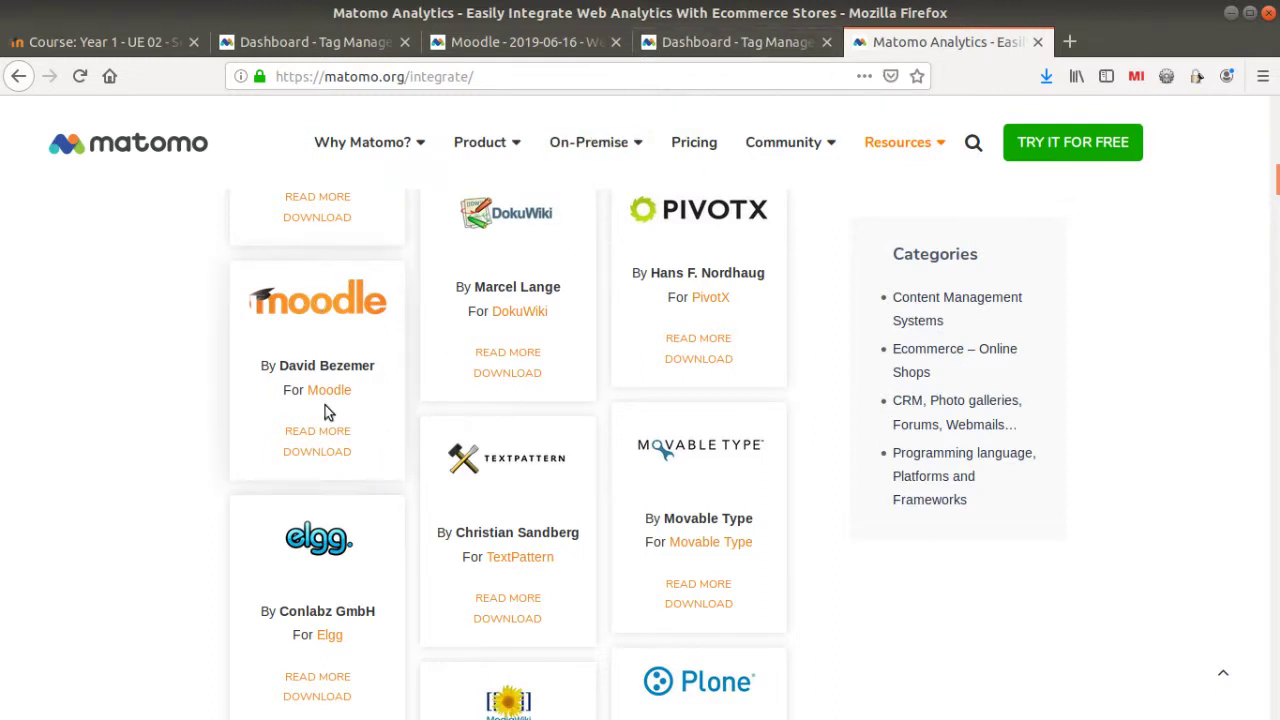
- Return to the Tag Manager tab showing the container's Install Code
{"action": "left_click", "coordinate": [720, 45]}
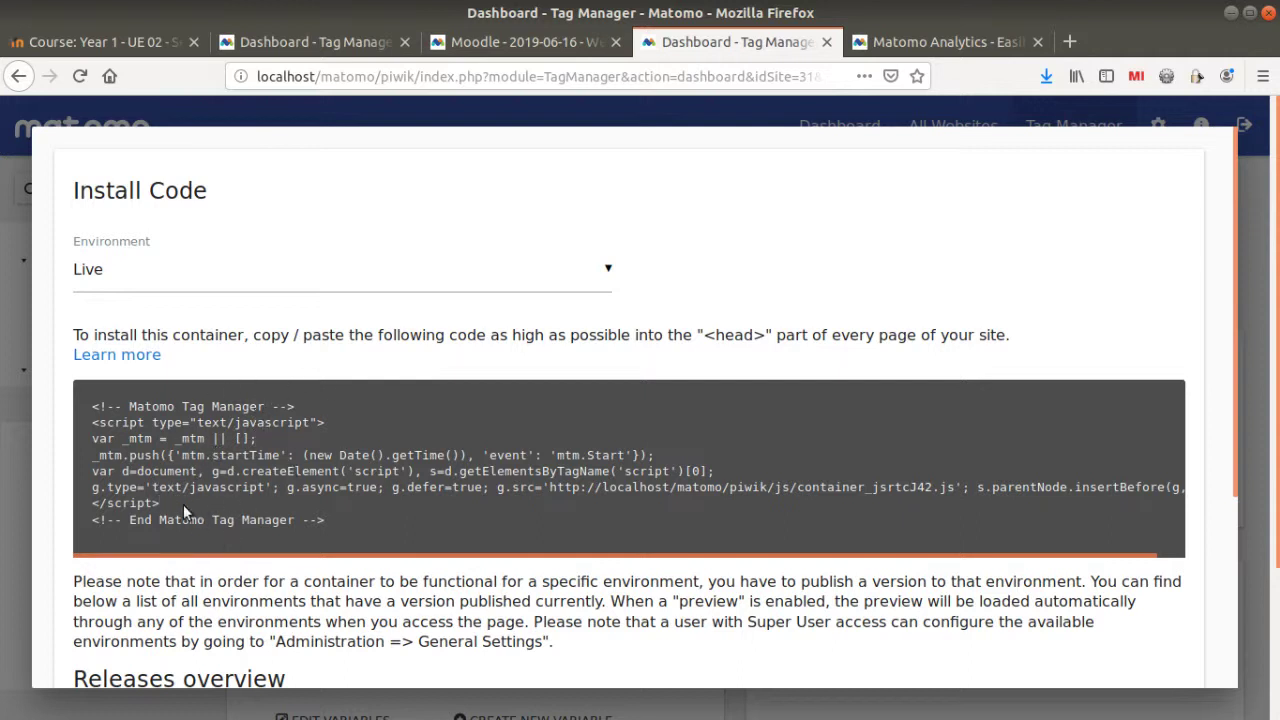
- Select the Tag Manager install snippet, then return to the Moodle course tab
{"action": "left_click", "coordinate": [225, 473]}
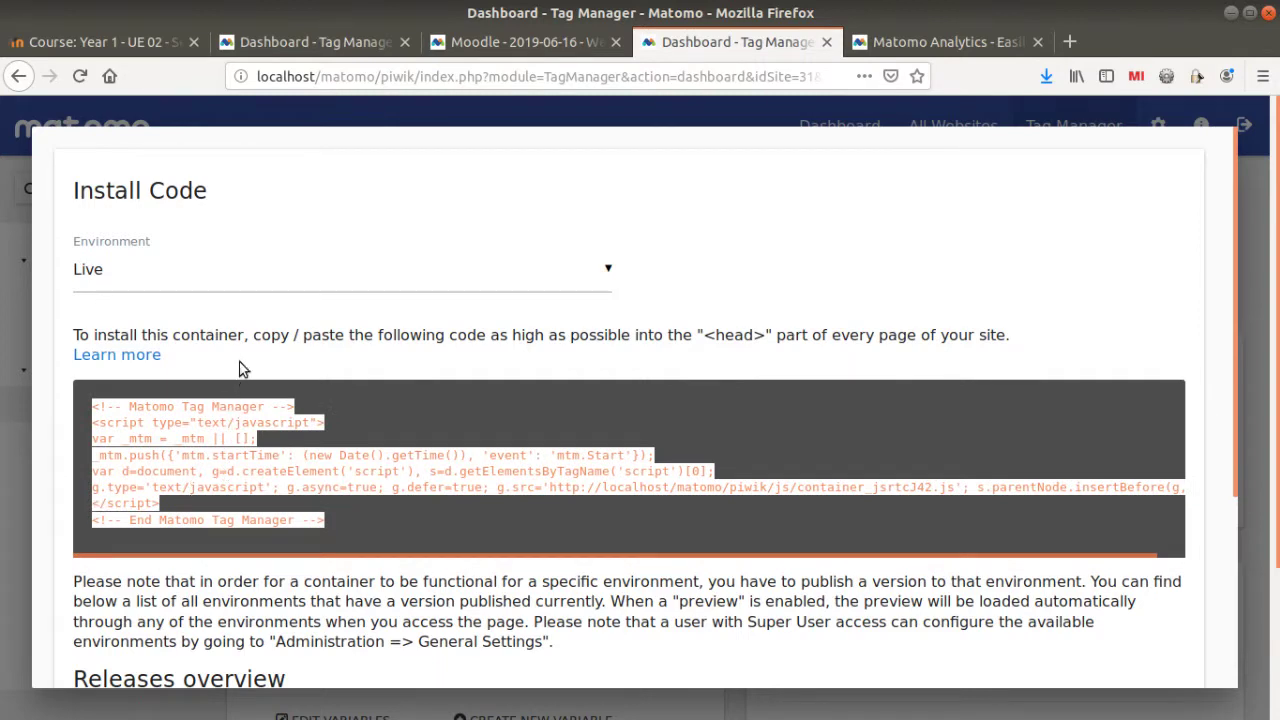
{"action": "left_click", "coordinate": [240, 369]}
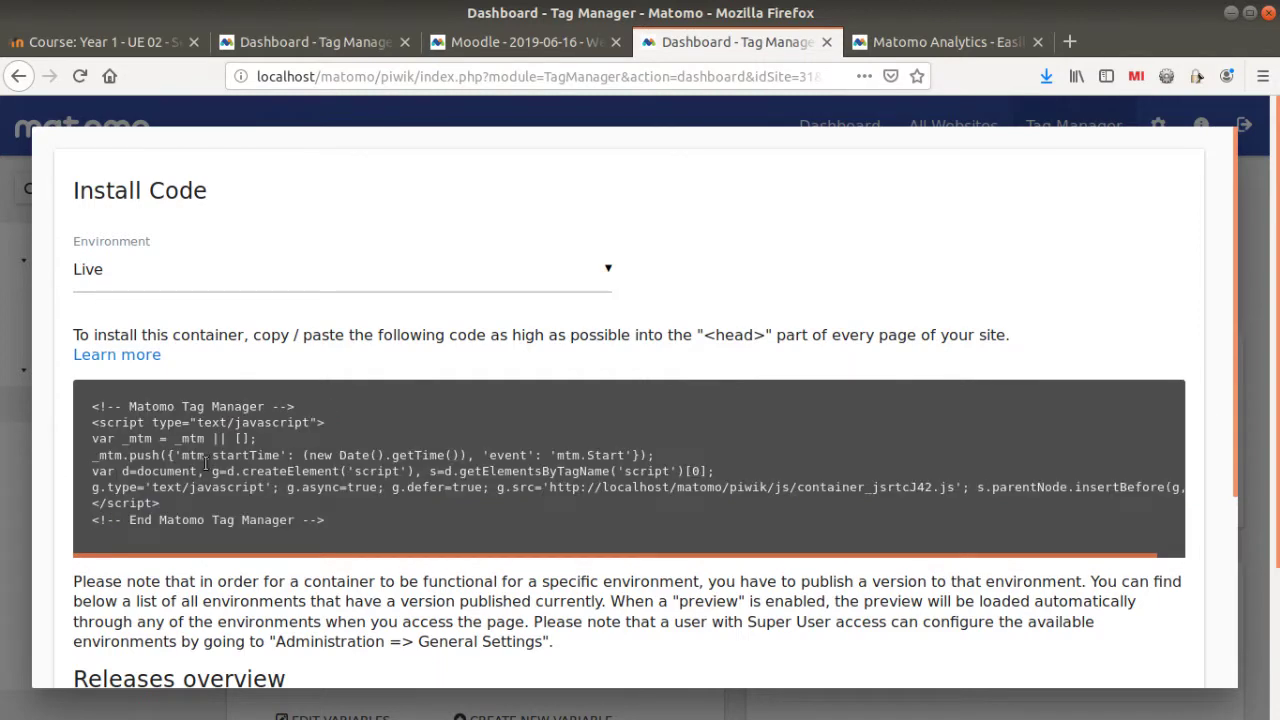
{"action": "left_click", "coordinate": [102, 44]}
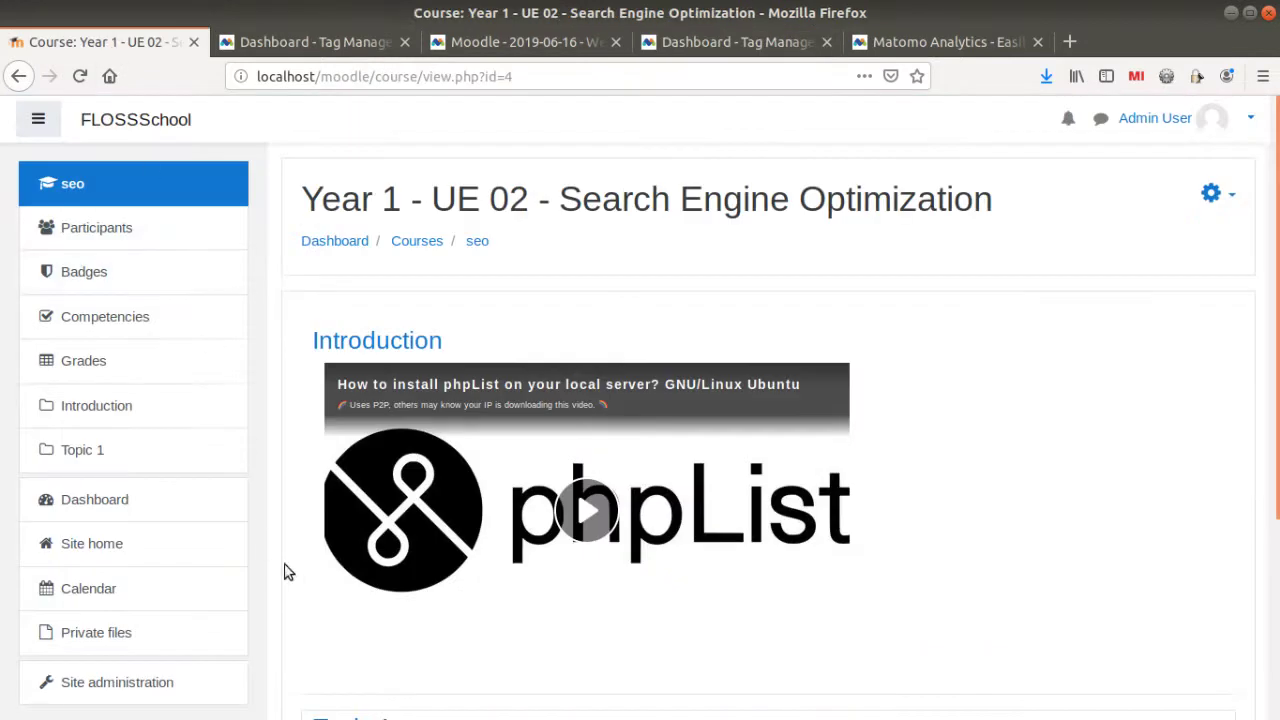
- Navigate through Preferences and Site administration > Appearance to the Additional HTML settings
{"action": "left_click", "coordinate": [1247, 118]}
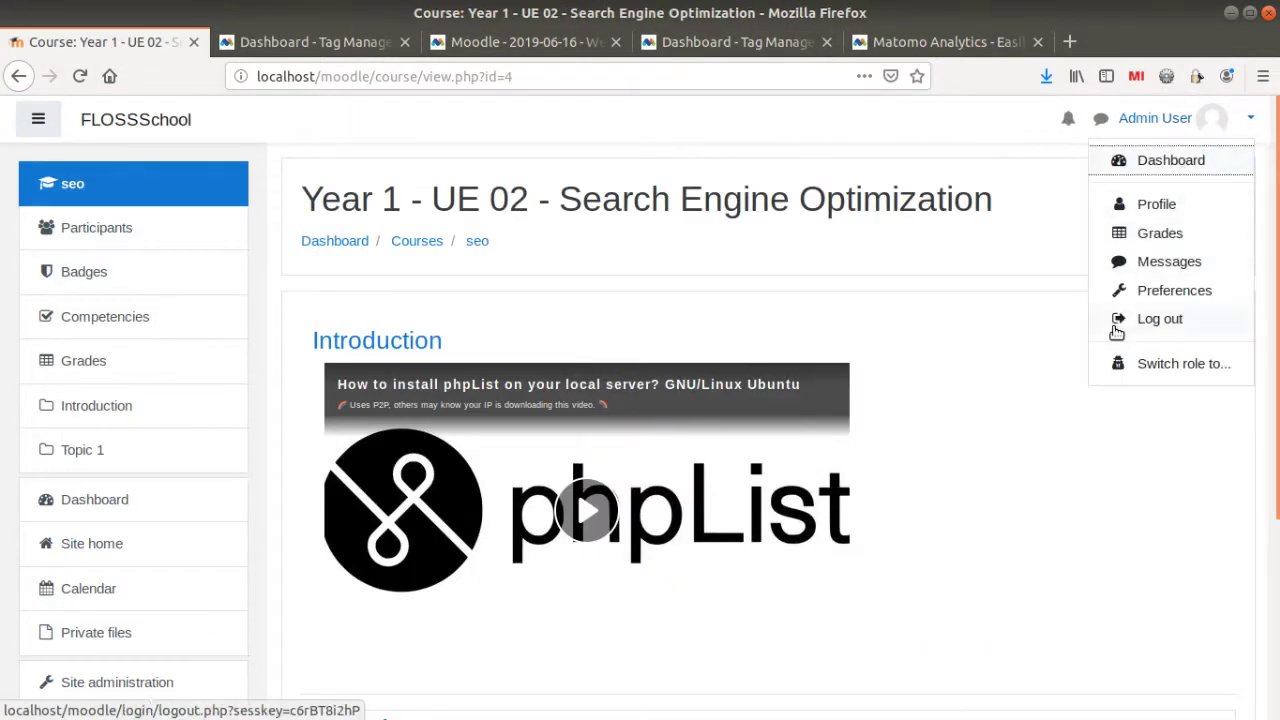
{"action": "left_click", "coordinate": [1156, 290]}
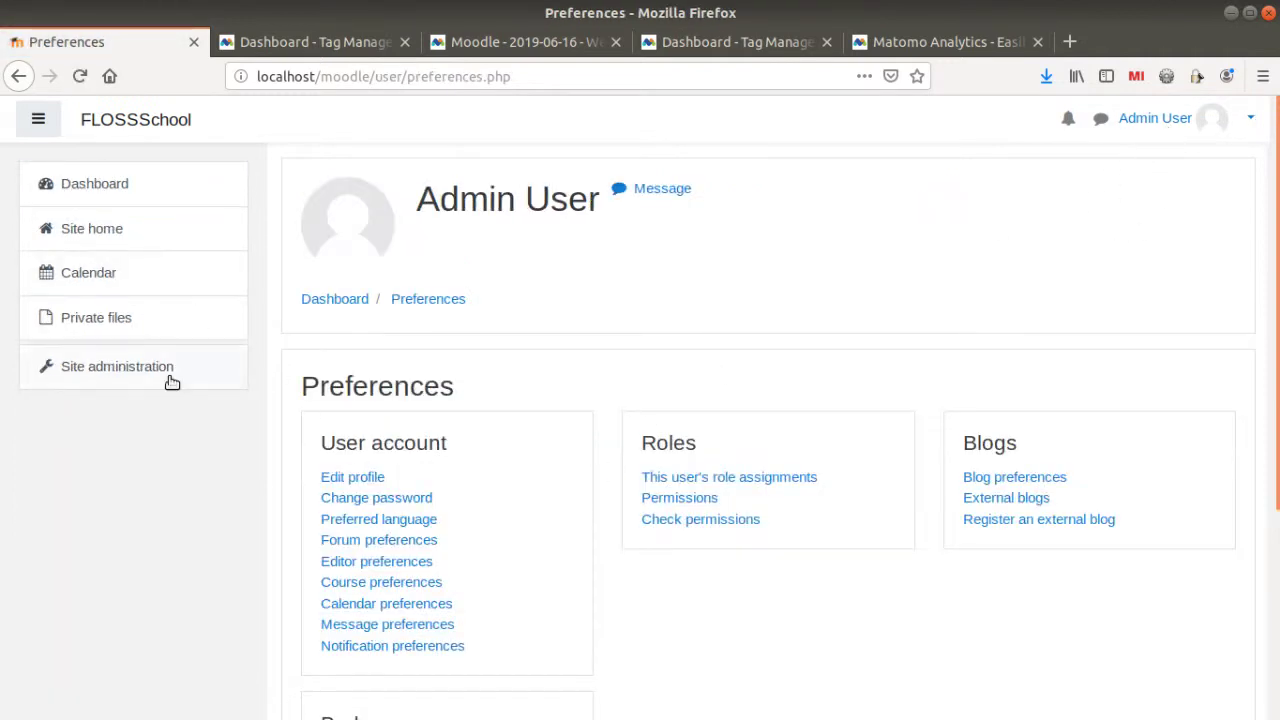
{"action": "left_click", "coordinate": [108, 379]}
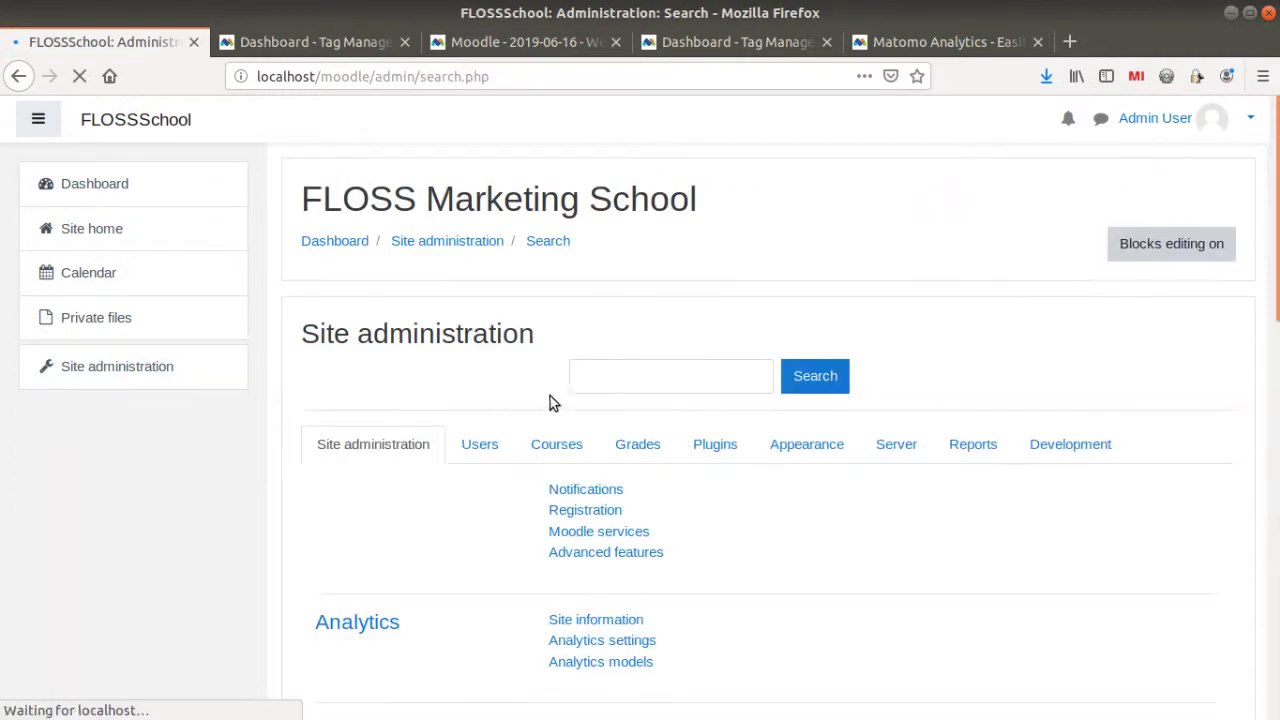
{"action": "left_click", "coordinate": [808, 444]}
{"action": "scroll", "coordinate": [650, 585], "scroll_direction": "down", "scroll_amount": 3}
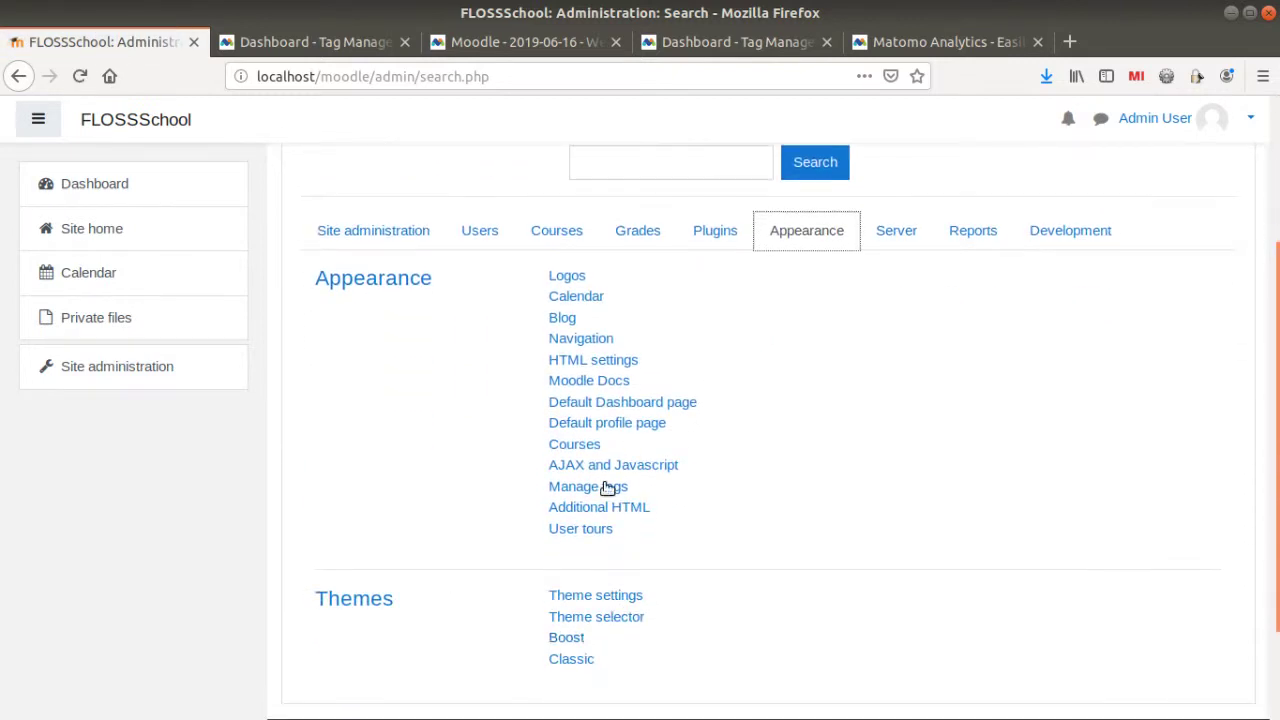
{"action": "left_click", "coordinate": [595, 508]}
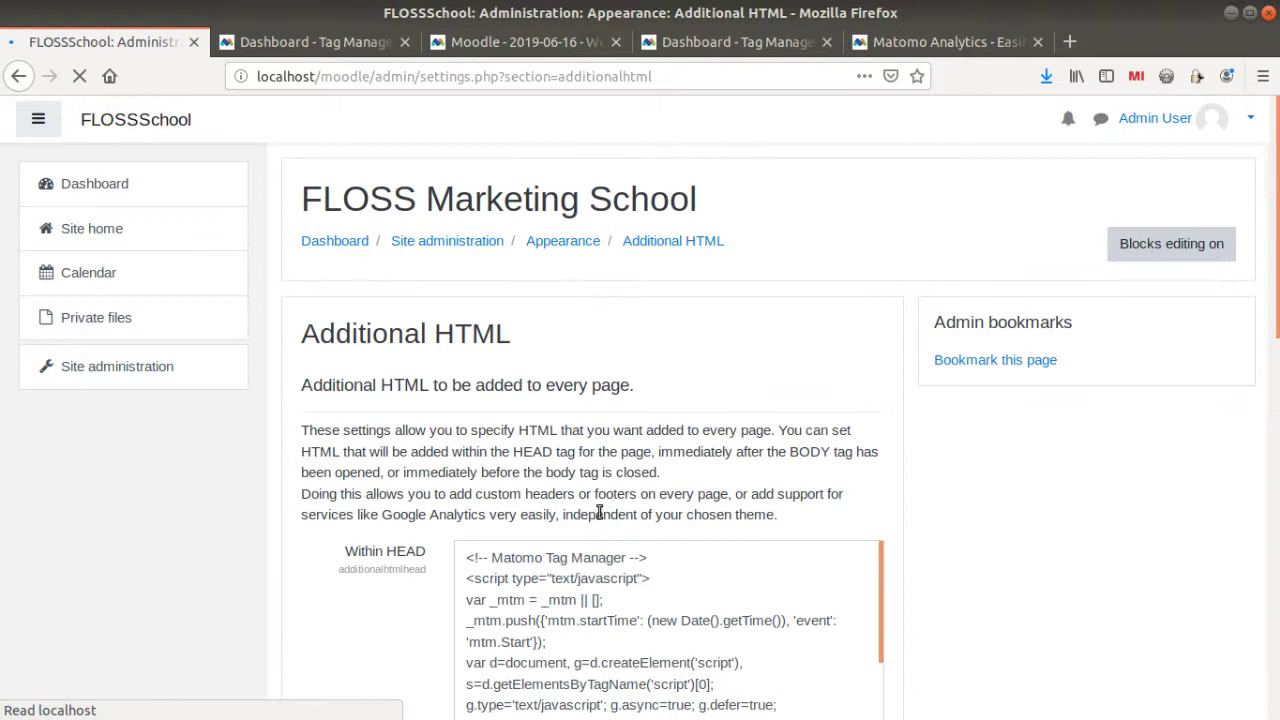
- Confirm the Matomo Tag Manager snippet sits in Within HEAD, then go to the Calendar
{"action": "scroll", "coordinate": [570, 400], "scroll_direction": "down", "scroll_amount": 5}
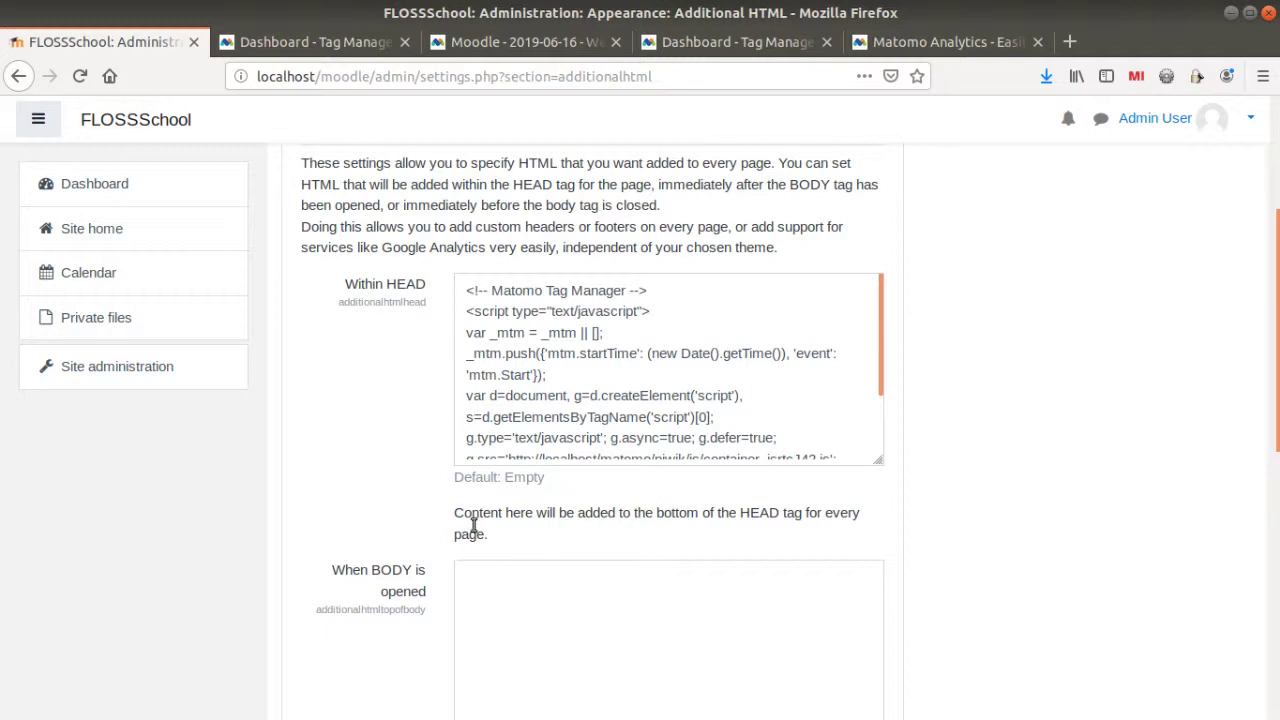
{"action": "scroll", "coordinate": [479, 367], "scroll_direction": "up", "scroll_amount": 4}
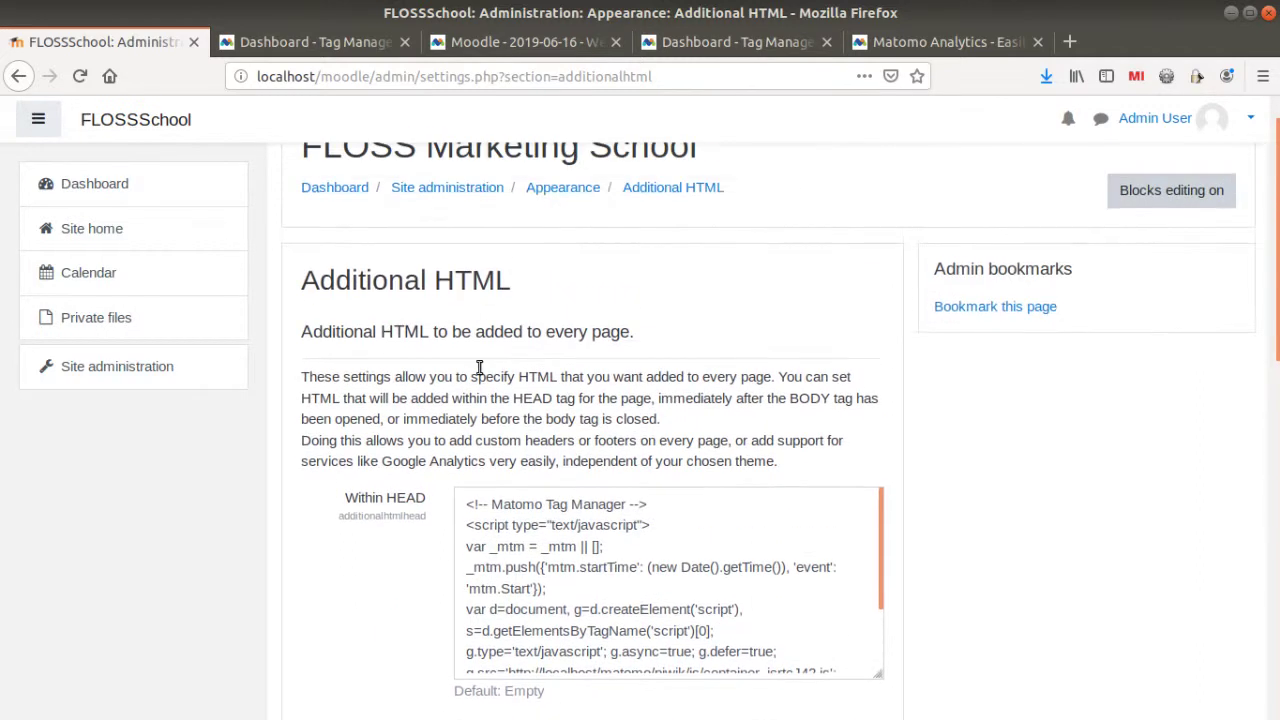
{"action": "scroll", "coordinate": [437, 478], "scroll_direction": "up", "scroll_amount": 1}
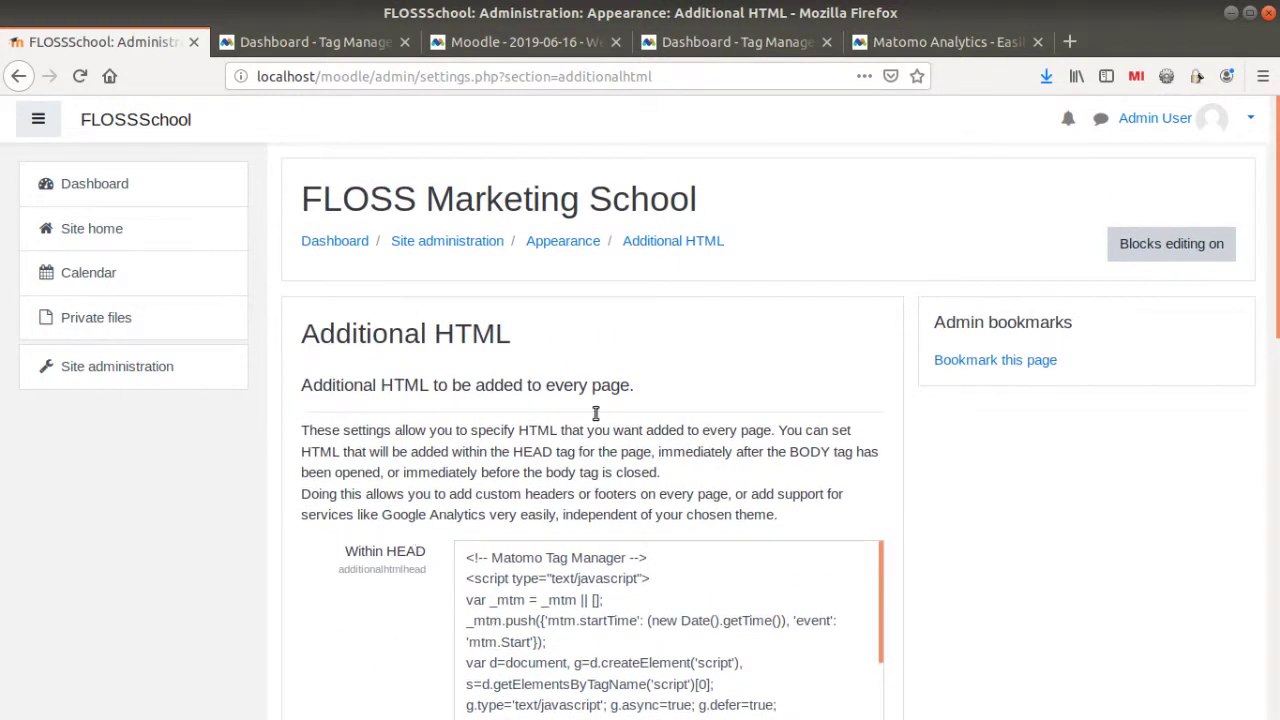
{"action": "scroll", "coordinate": [600, 624], "scroll_direction": "down", "scroll_amount": 18}
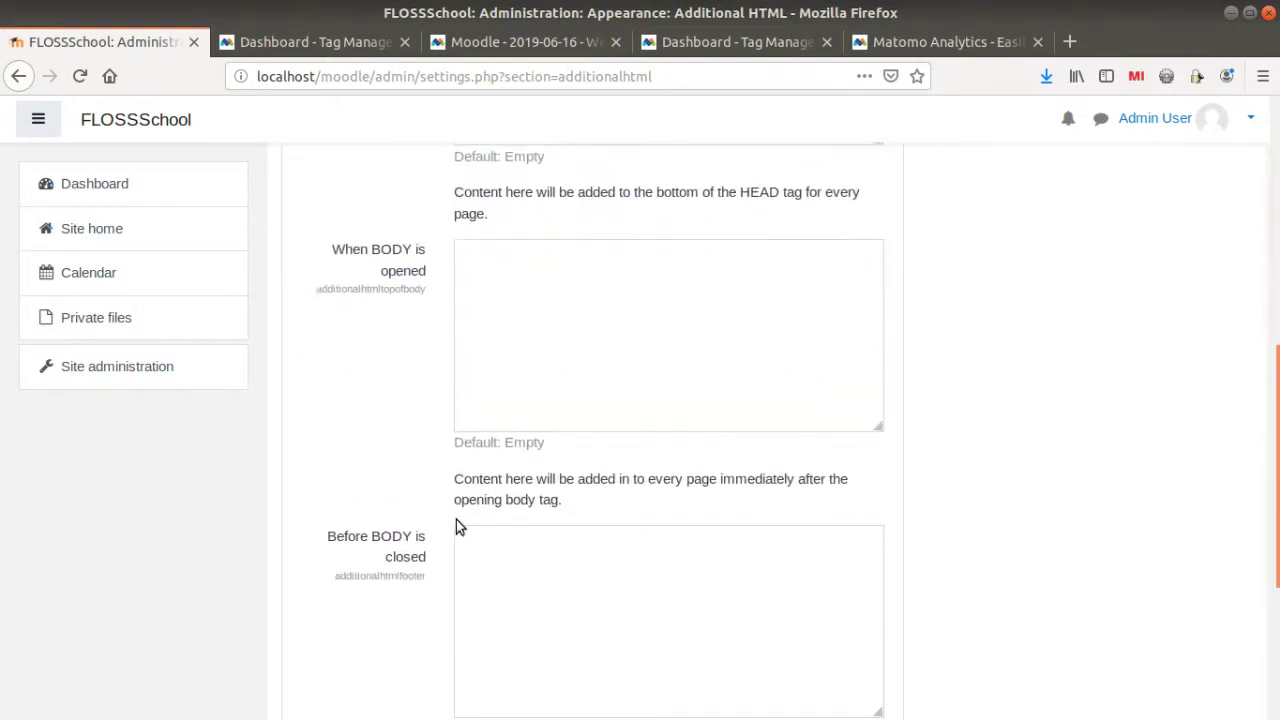
{"action": "scroll", "coordinate": [425, 640], "scroll_direction": "up", "scroll_amount": 9}
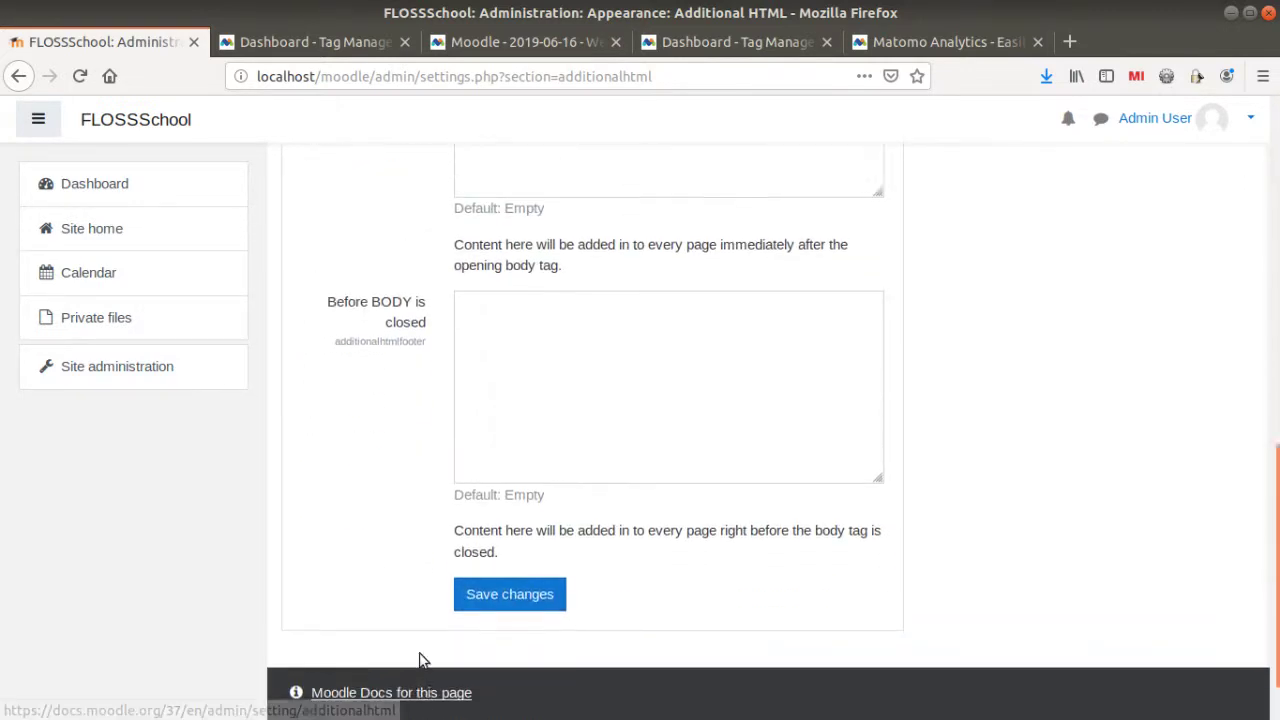
{"action": "scroll", "coordinate": [430, 592], "scroll_direction": "up", "scroll_amount": 1}
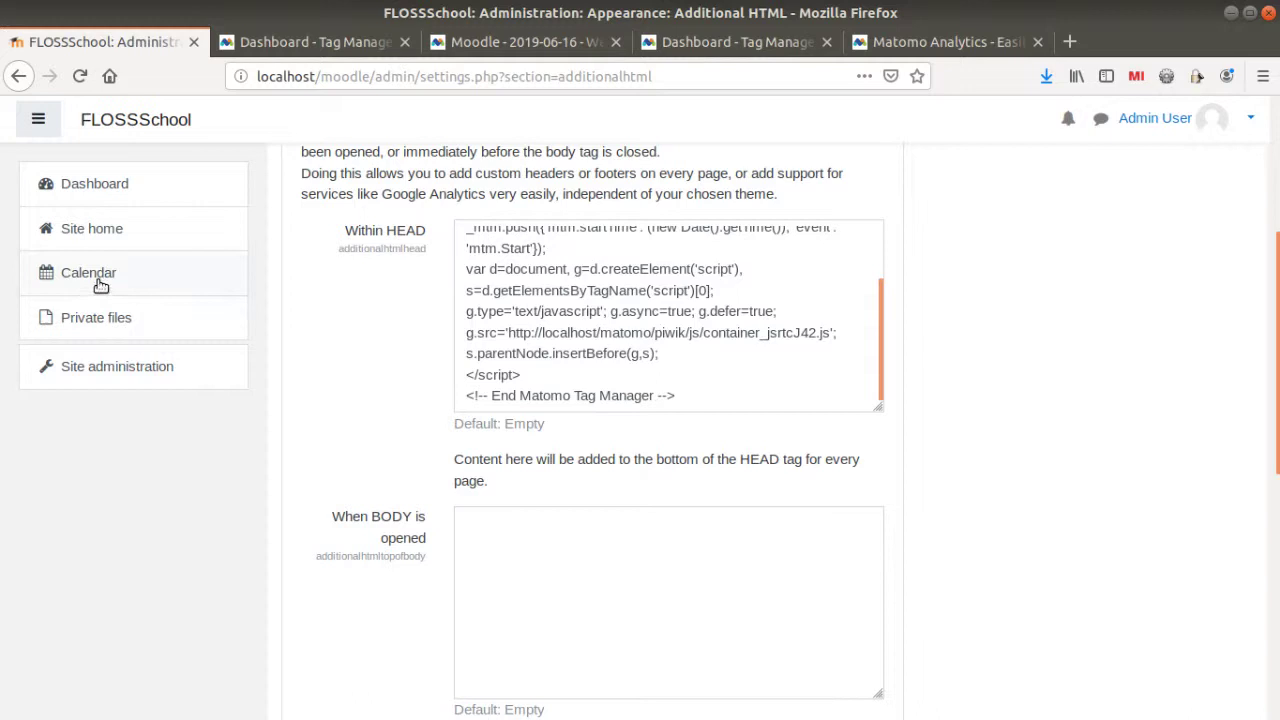
{"action": "left_click", "coordinate": [115, 280]}
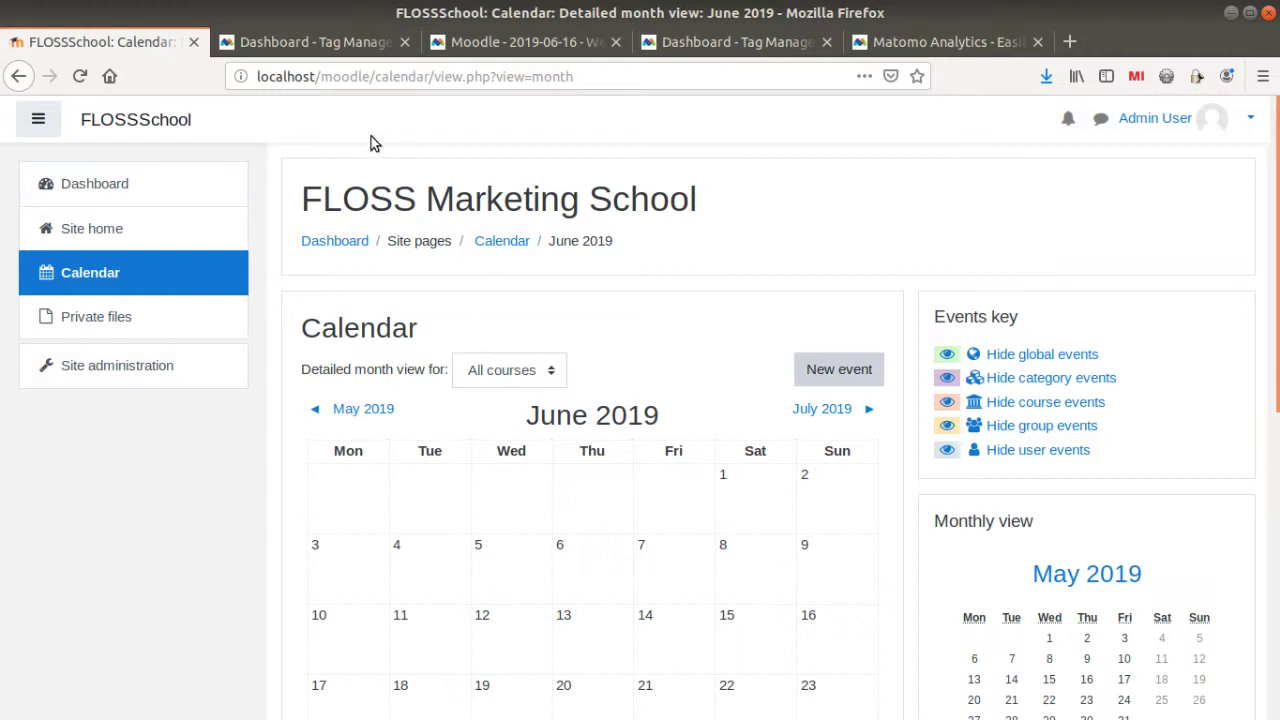
- View the June 2019 calendar, select its web address, and switch to Matomo's Visits Log
{"action": "scroll", "coordinate": [529, 423], "scroll_direction": "down", "scroll_amount": 3}
{"action": "scroll", "coordinate": [529, 423], "scroll_direction": "up", "scroll_amount": 2}
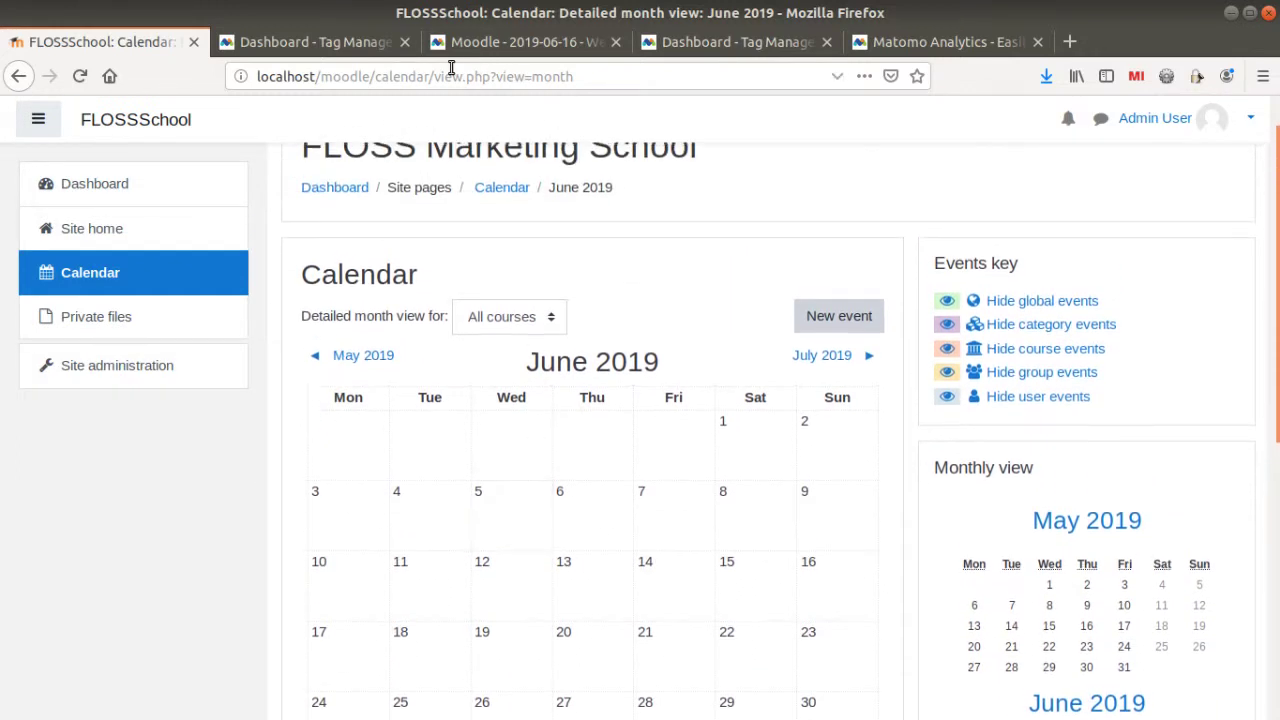
{"action": "left_click_drag", "start_coordinate": [261, 76], "coordinate": [569, 74]}
{"action": "left_click", "coordinate": [522, 42]}
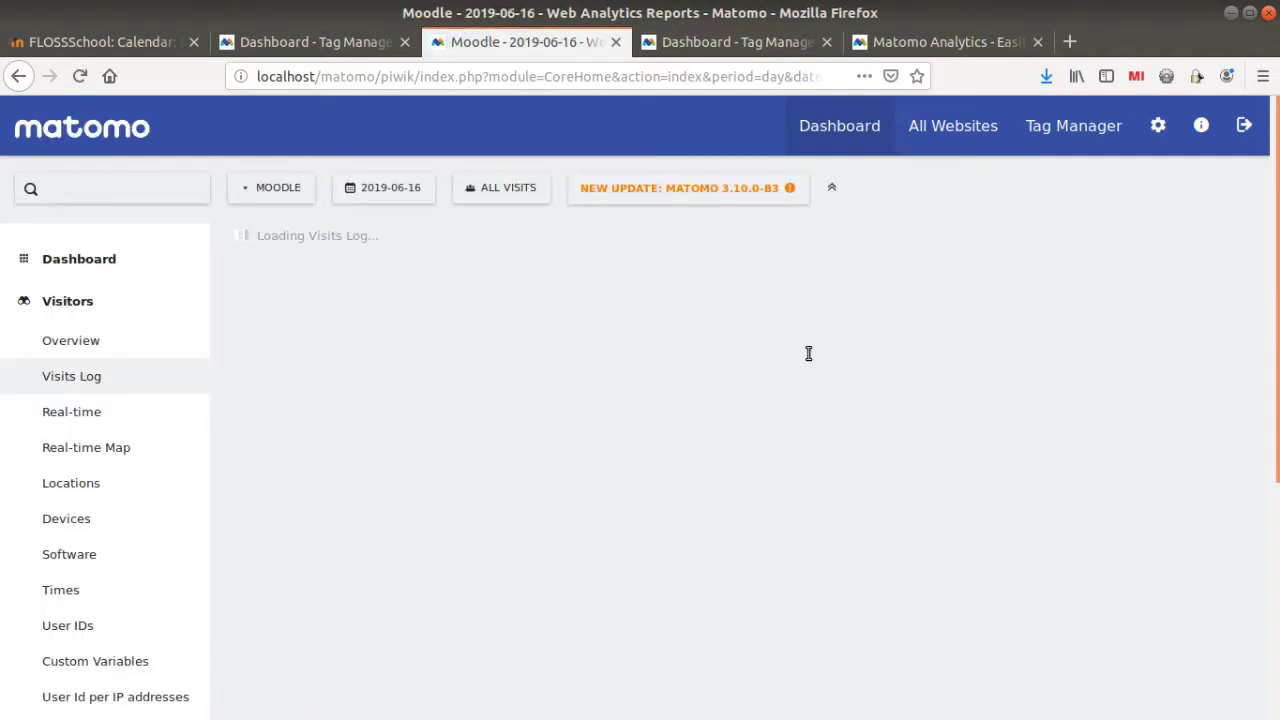
- Scroll the Visits Log to confirm it ends with the June 2019 calendar view
{"action": "scroll", "coordinate": [922, 540], "scroll_direction": "down", "scroll_amount": 5}
{"action": "scroll", "coordinate": [918, 512], "scroll_direction": "down", "scroll_amount": 8}
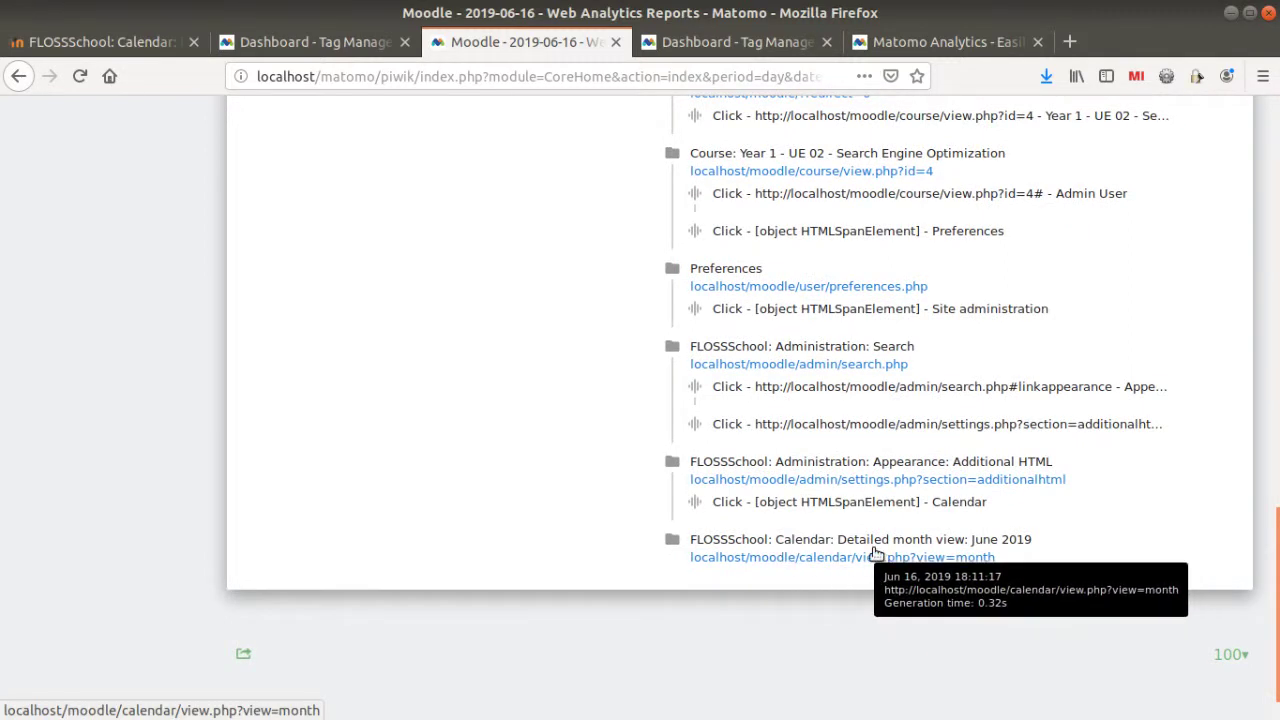
- Close the Install Code dialog and open the 'Measure each click element' tag for editing
{"action": "left_click", "coordinate": [752, 42]}
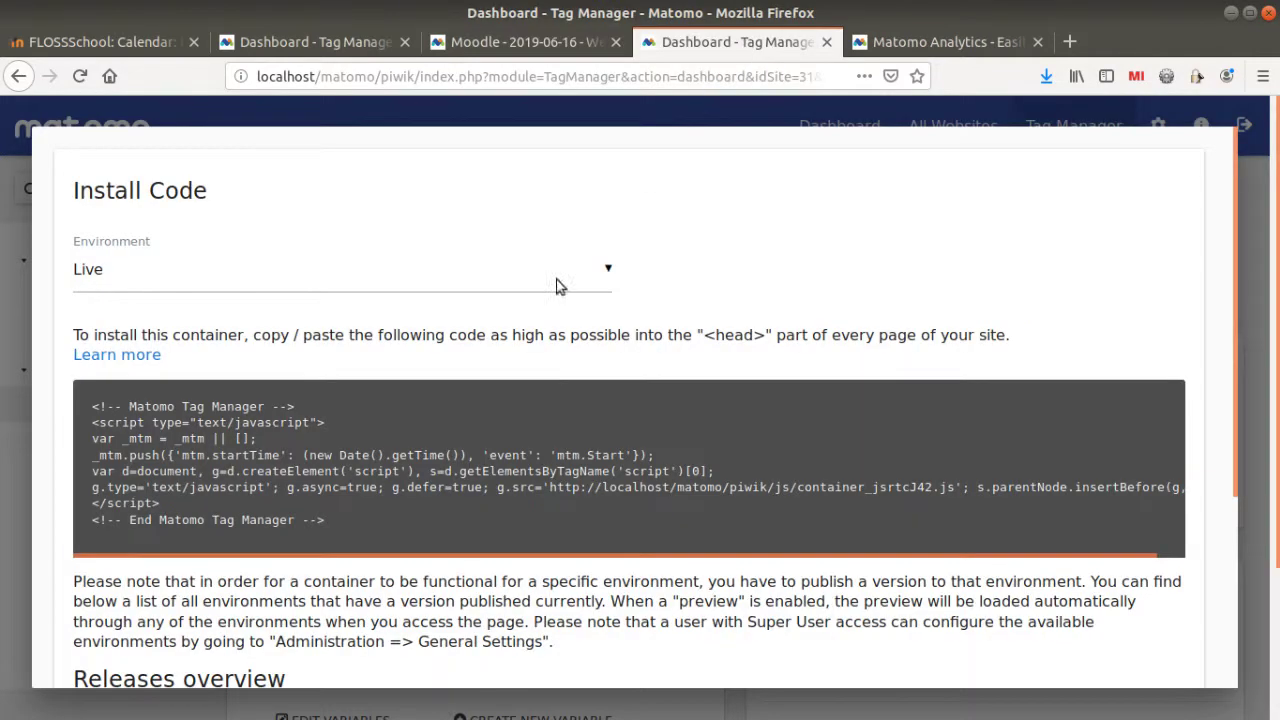
{"action": "left_click", "coordinate": [307, 121]}
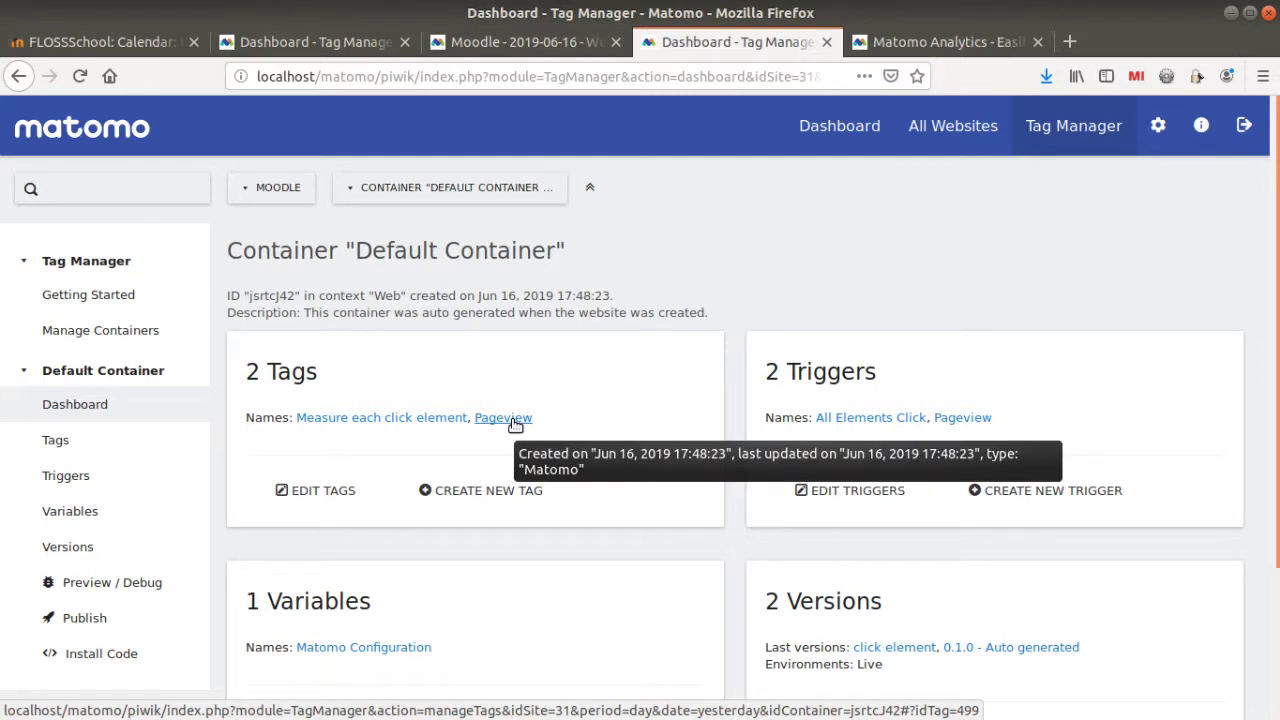
{"action": "left_click", "coordinate": [378, 425]}
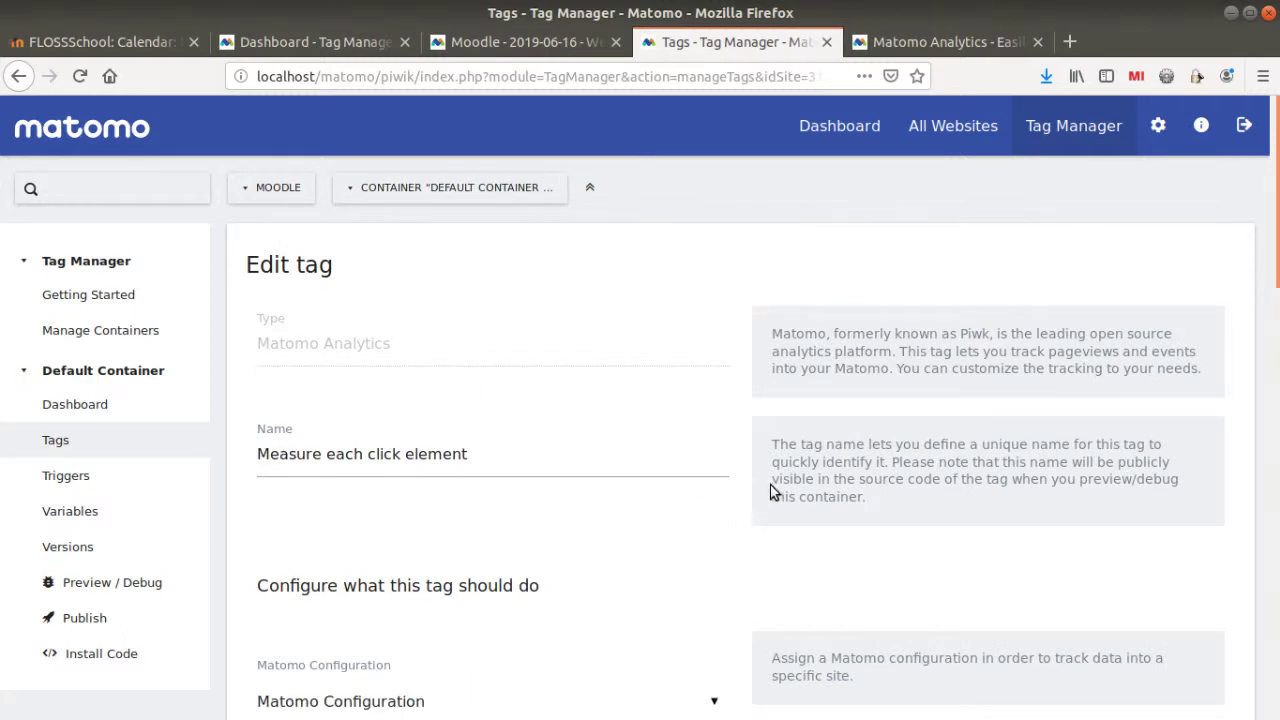
- Review the tag's Click category, {{ClickElement}} action, {{ClickText}} name and All Elements Click trigger
{"action": "scroll", "coordinate": [771, 480], "scroll_direction": "down", "scroll_amount": 3}
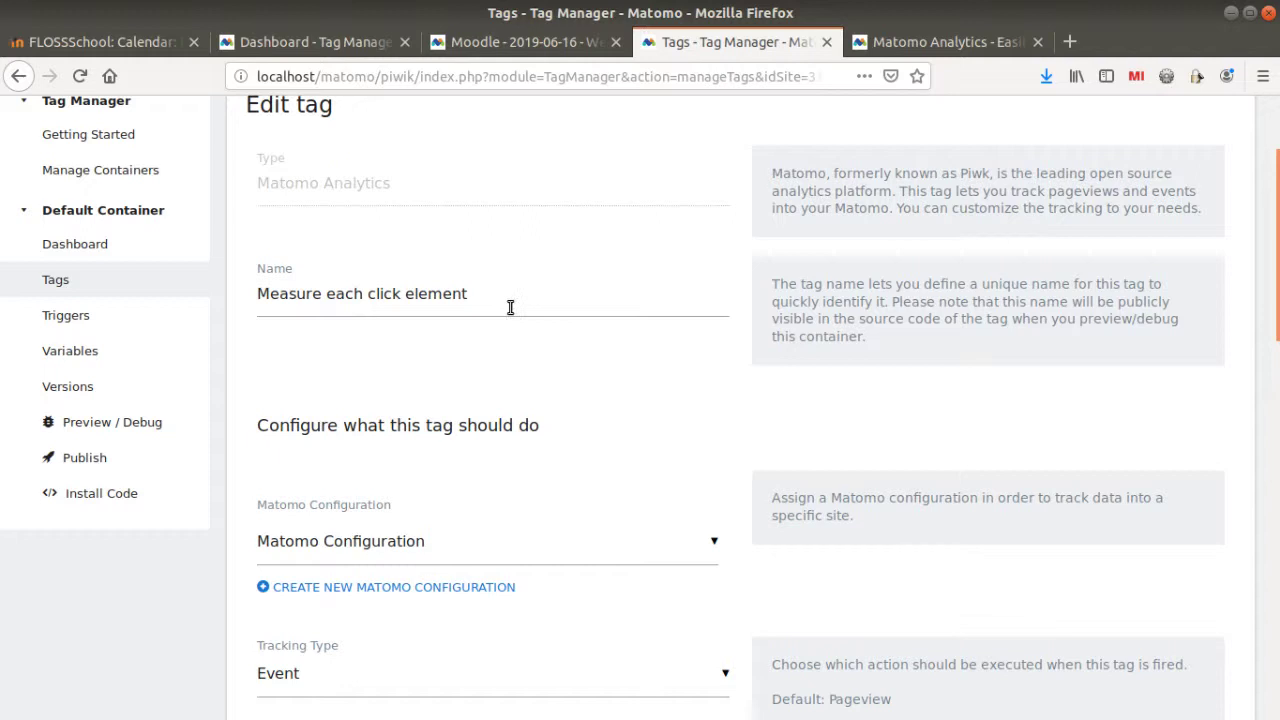
{"action": "scroll", "coordinate": [440, 330], "scroll_direction": "up", "scroll_amount": 1}
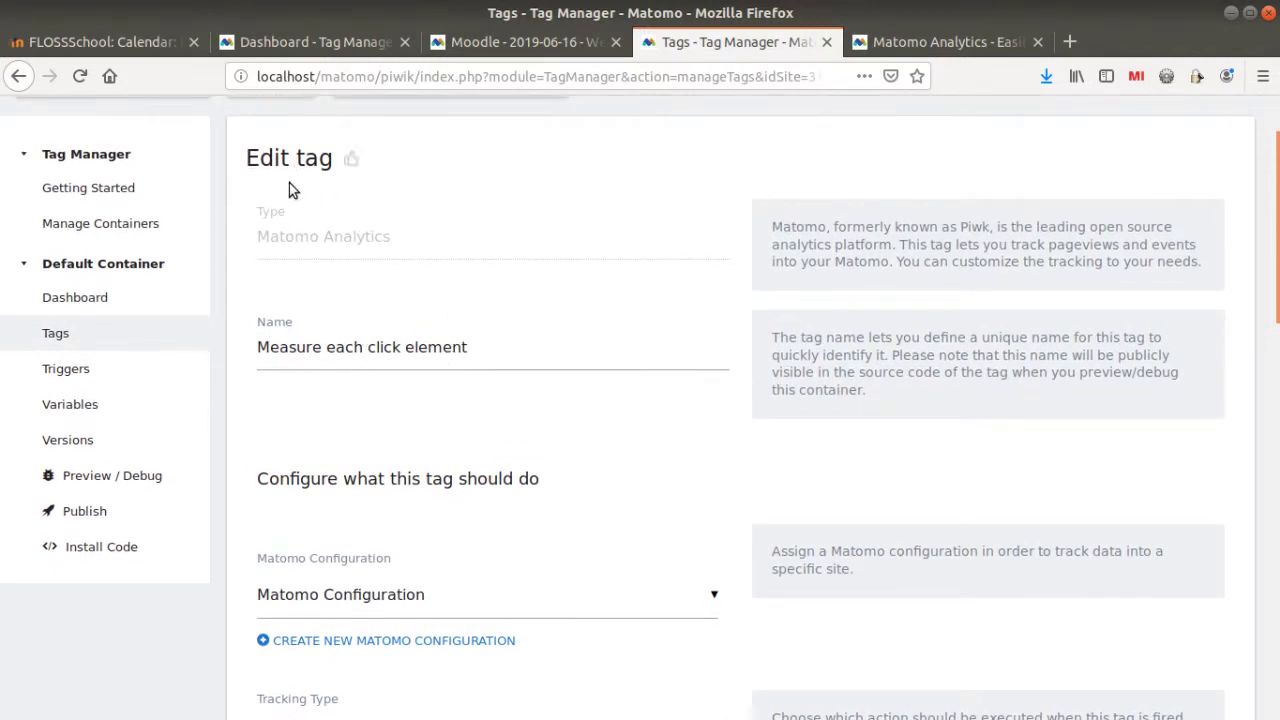
{"action": "left_click_drag", "start_coordinate": [476, 352], "coordinate": [205, 354]}
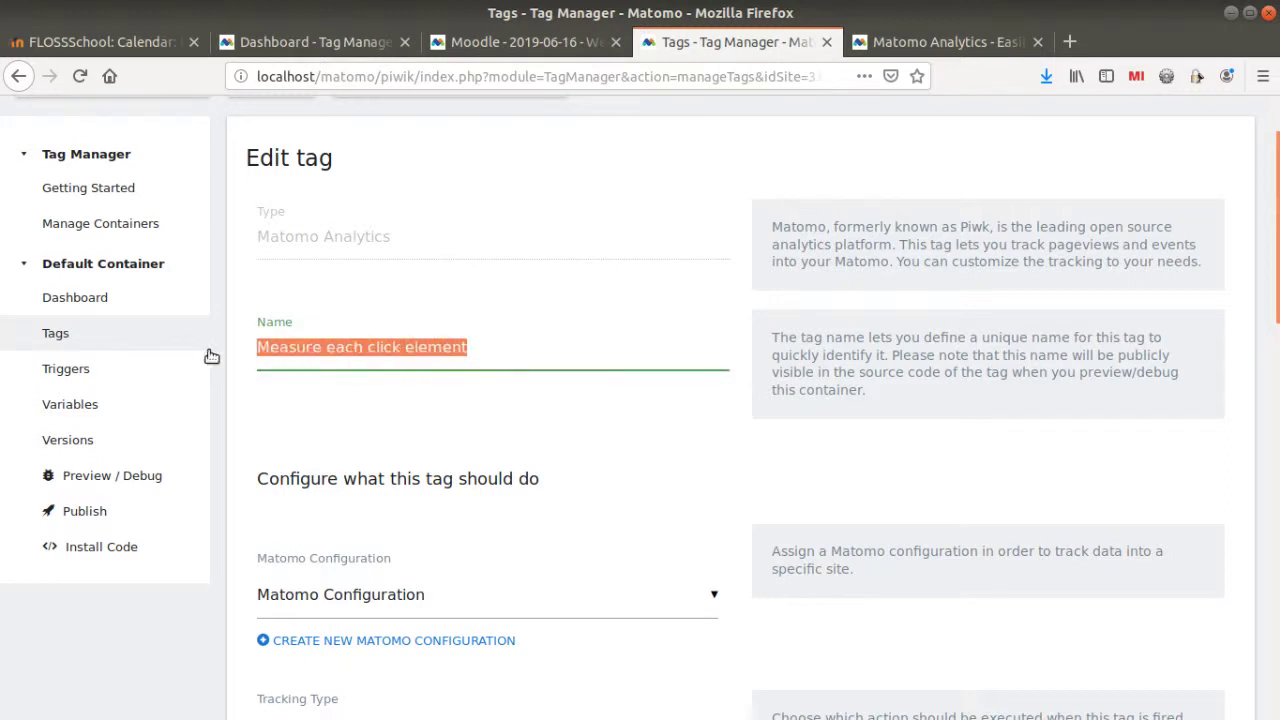
{"action": "scroll", "coordinate": [334, 315], "scroll_direction": "down", "scroll_amount": 1}
{"action": "scroll", "coordinate": [334, 315], "scroll_direction": "down", "scroll_amount": 5}
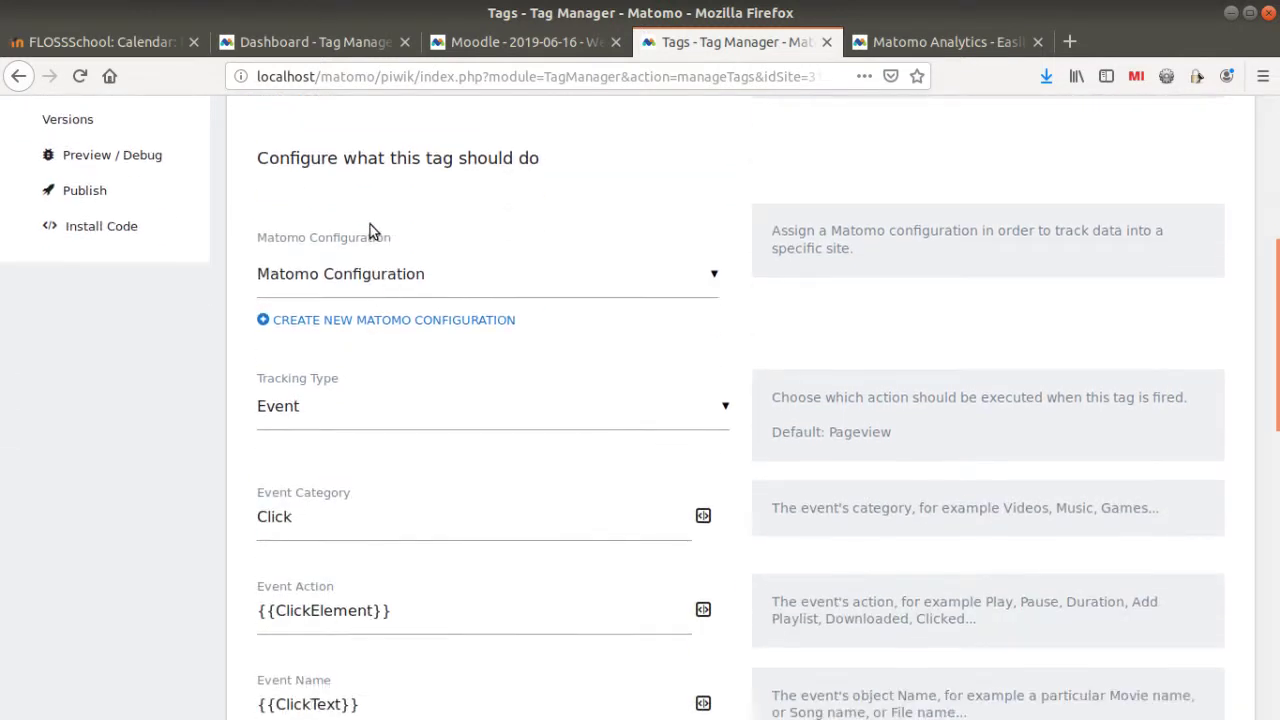
{"action": "scroll", "coordinate": [349, 346], "scroll_direction": "down", "scroll_amount": 2}
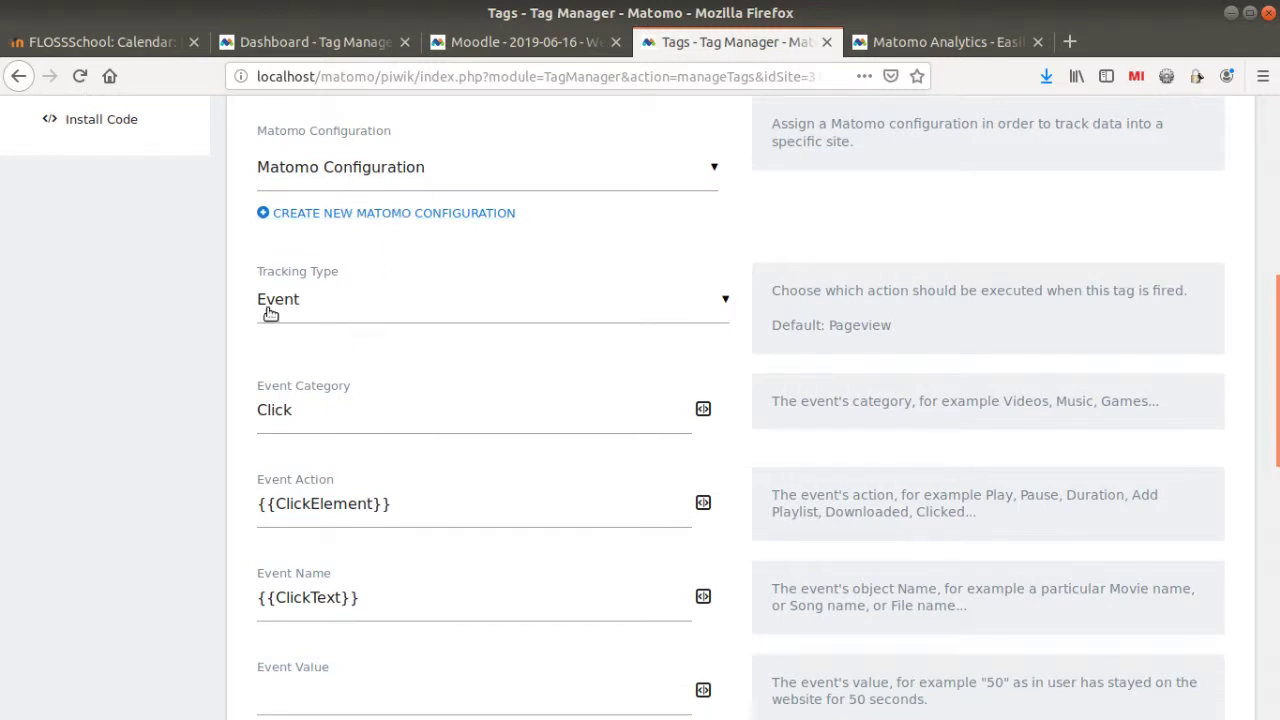
{"action": "scroll", "coordinate": [362, 350], "scroll_direction": "down", "scroll_amount": 3}
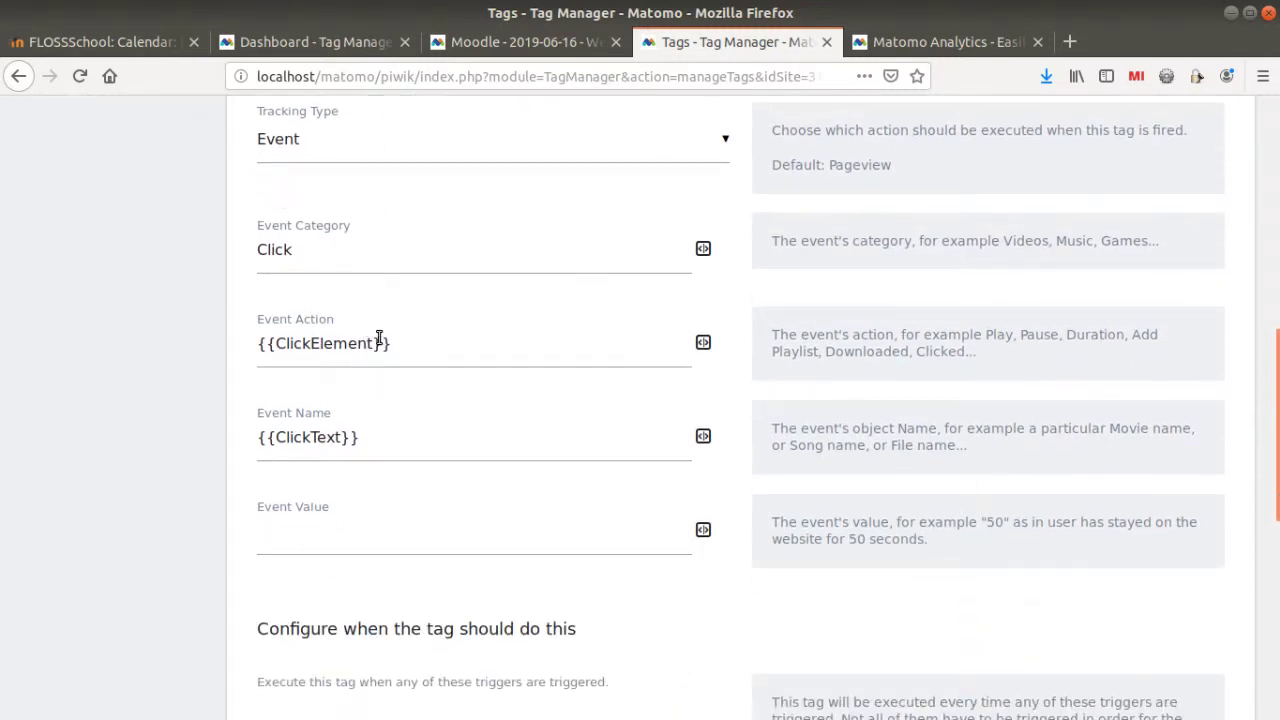
{"action": "scroll", "coordinate": [360, 275], "scroll_direction": "down", "scroll_amount": 2}
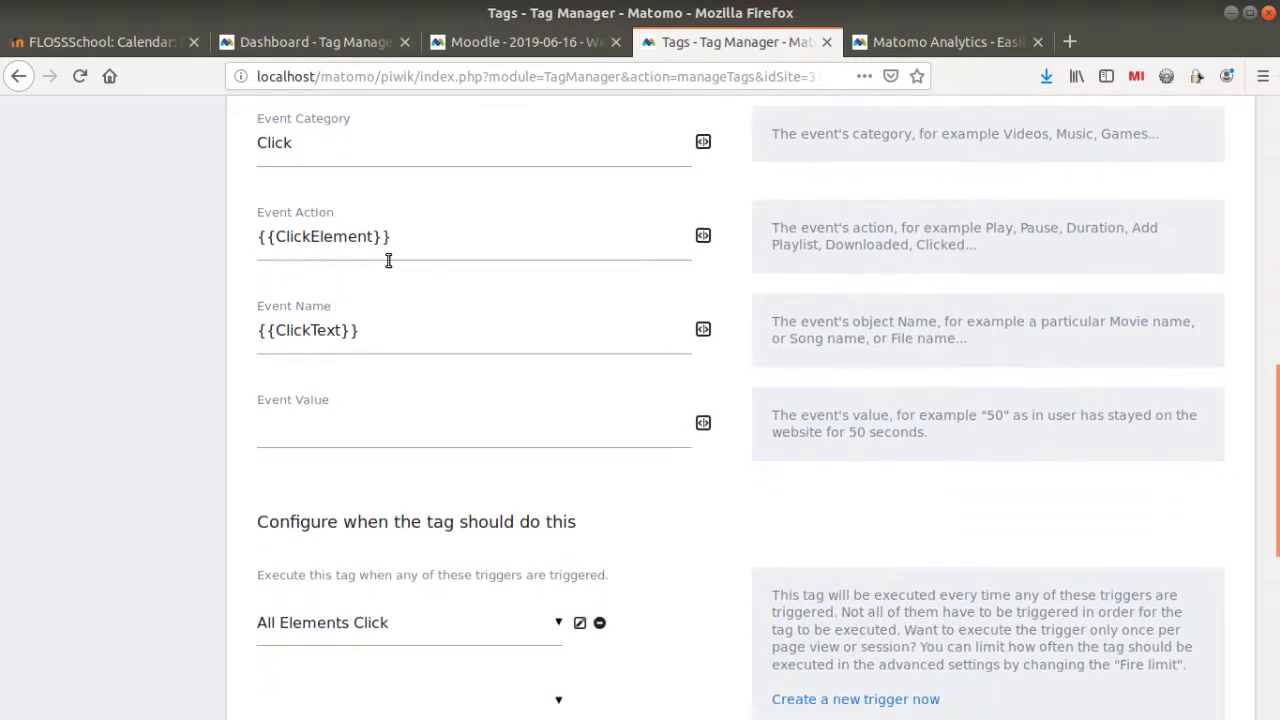
{"action": "left_click_drag", "start_coordinate": [408, 255], "coordinate": [276, 290]}
{"action": "left_click_drag", "start_coordinate": [370, 332], "coordinate": [234, 333]}
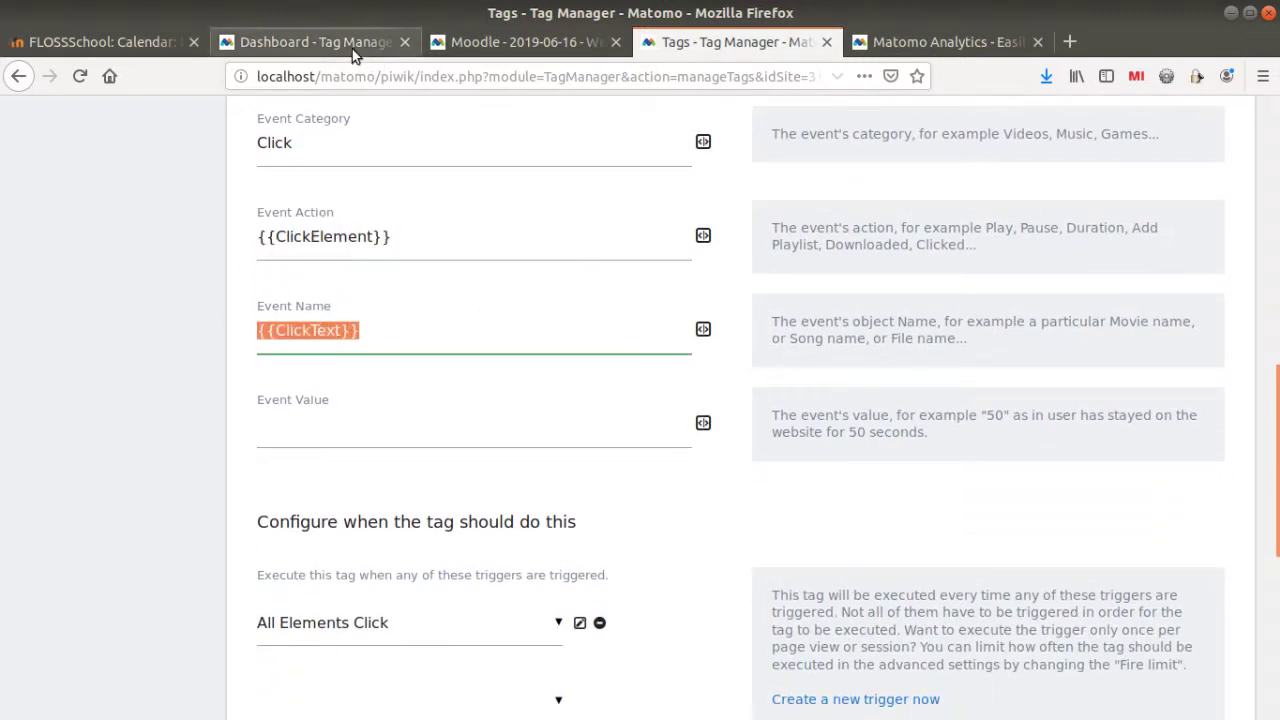
- Start a new 8 June 2019 calendar event with an Until end date, then return to Matomo
{"action": "left_click", "coordinate": [473, 43]}
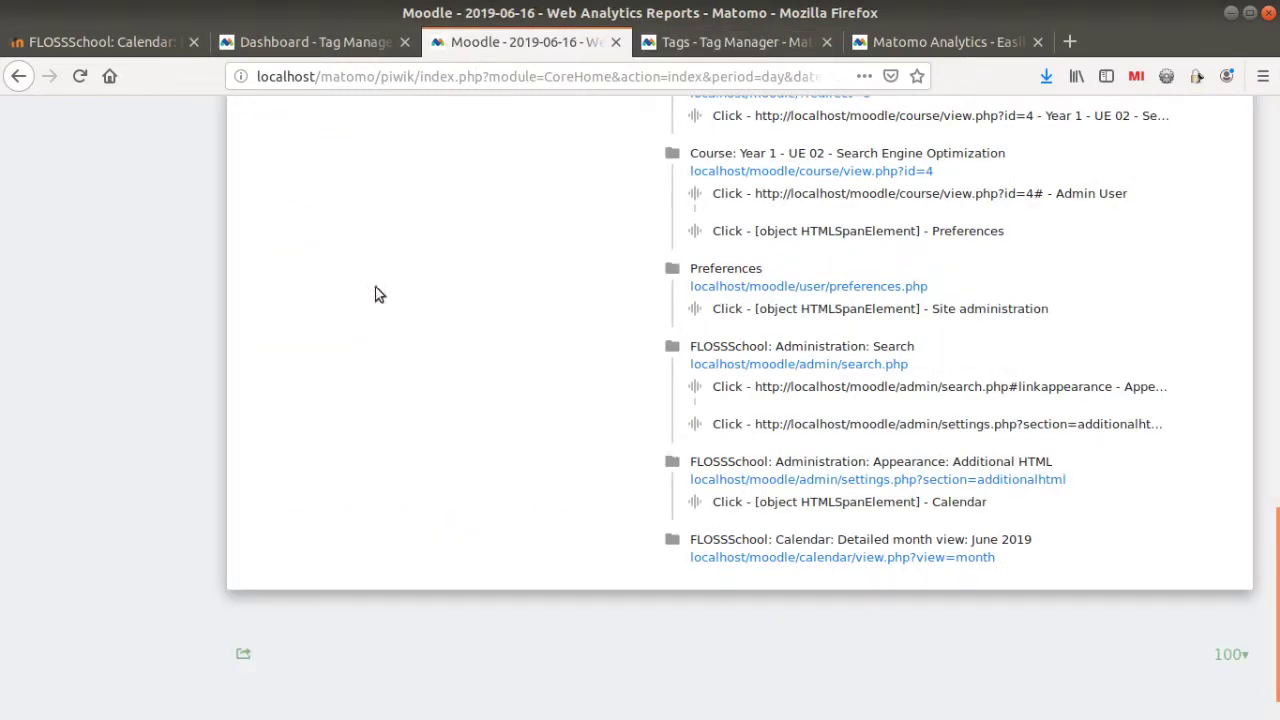
{"action": "scroll", "coordinate": [374, 406], "scroll_direction": "up", "scroll_amount": 1}
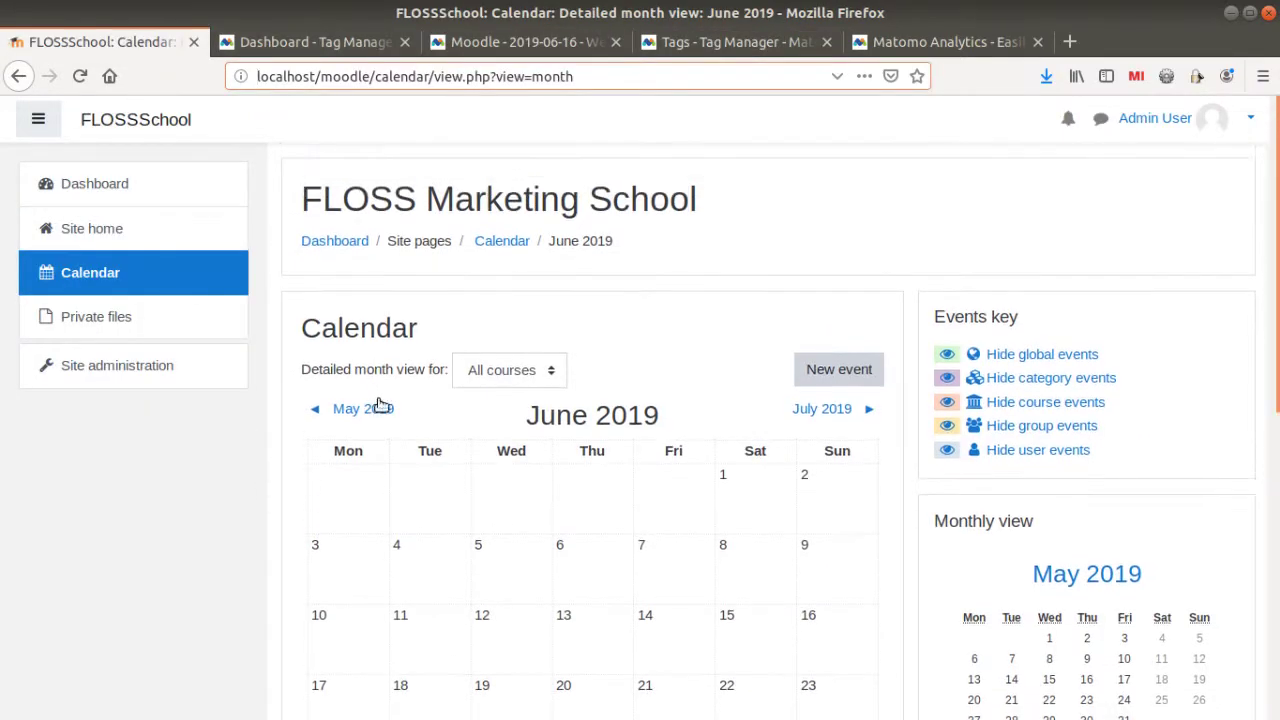
{"action": "scroll", "coordinate": [271, 209], "scroll_direction": "down", "scroll_amount": 3}
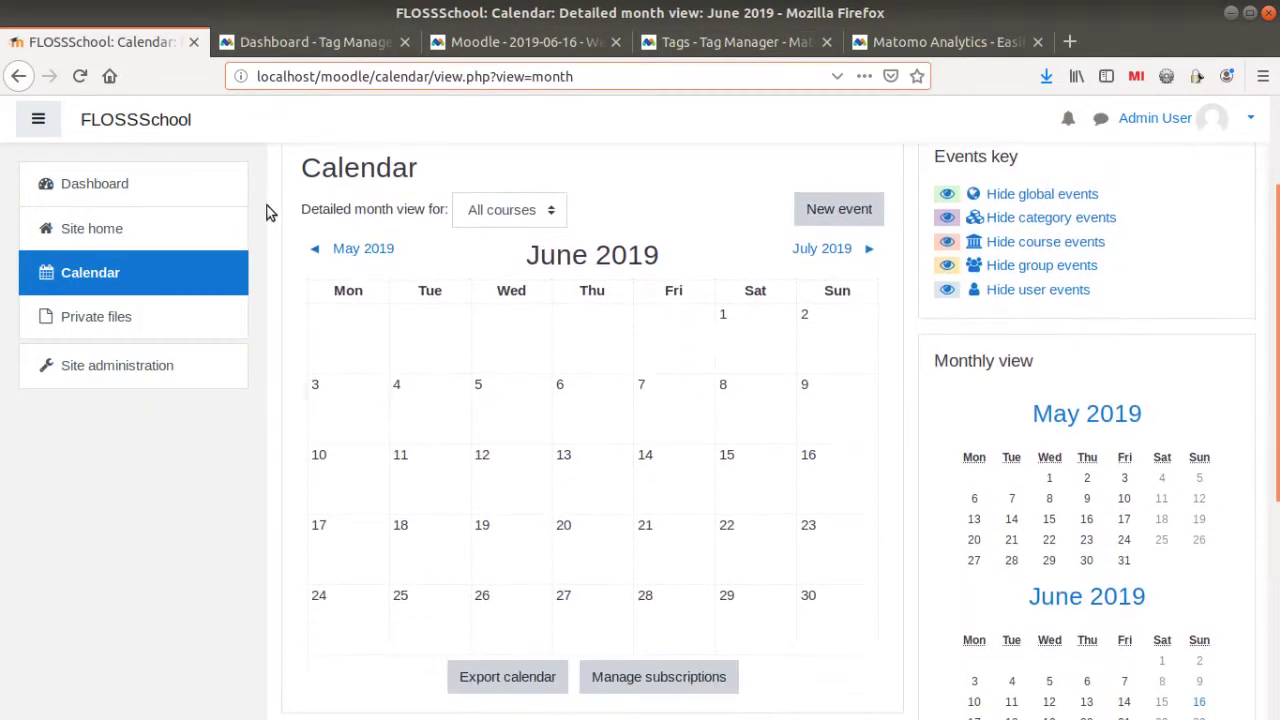
{"action": "left_click", "coordinate": [728, 396]}
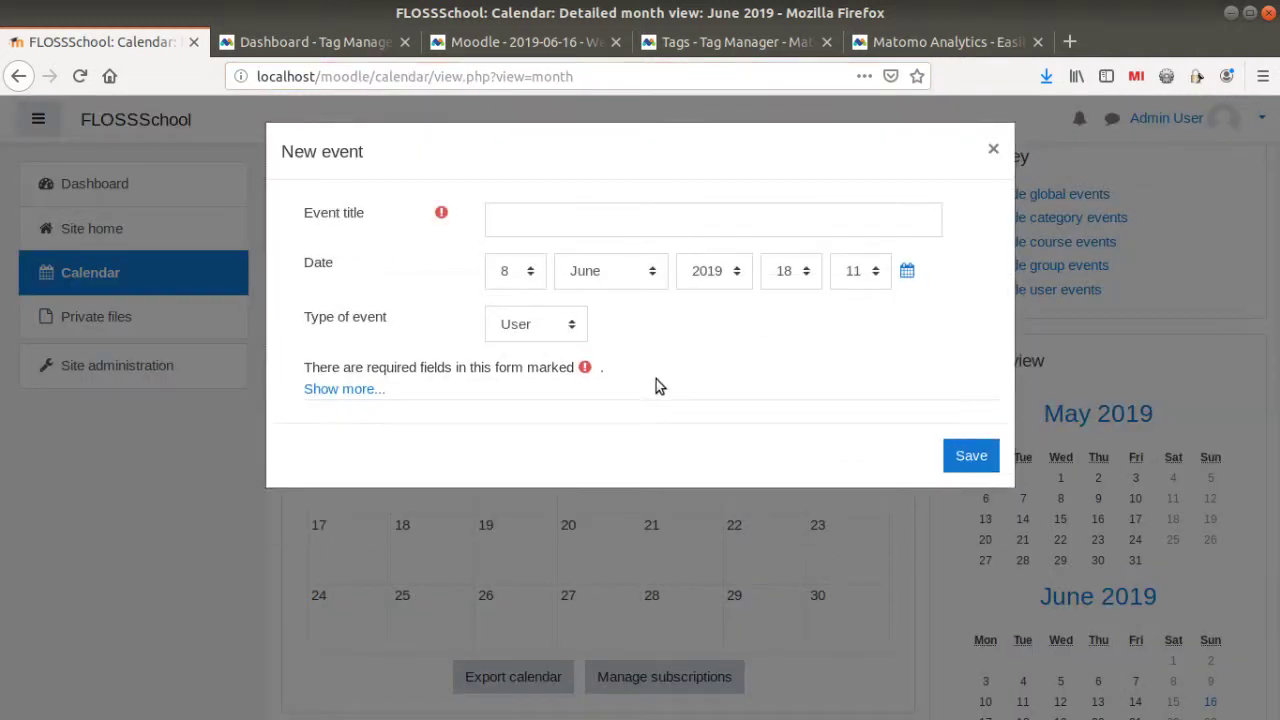
{"action": "left_click", "coordinate": [358, 396]}
{"action": "scroll", "coordinate": [430, 515], "scroll_direction": "down", "scroll_amount": 3}
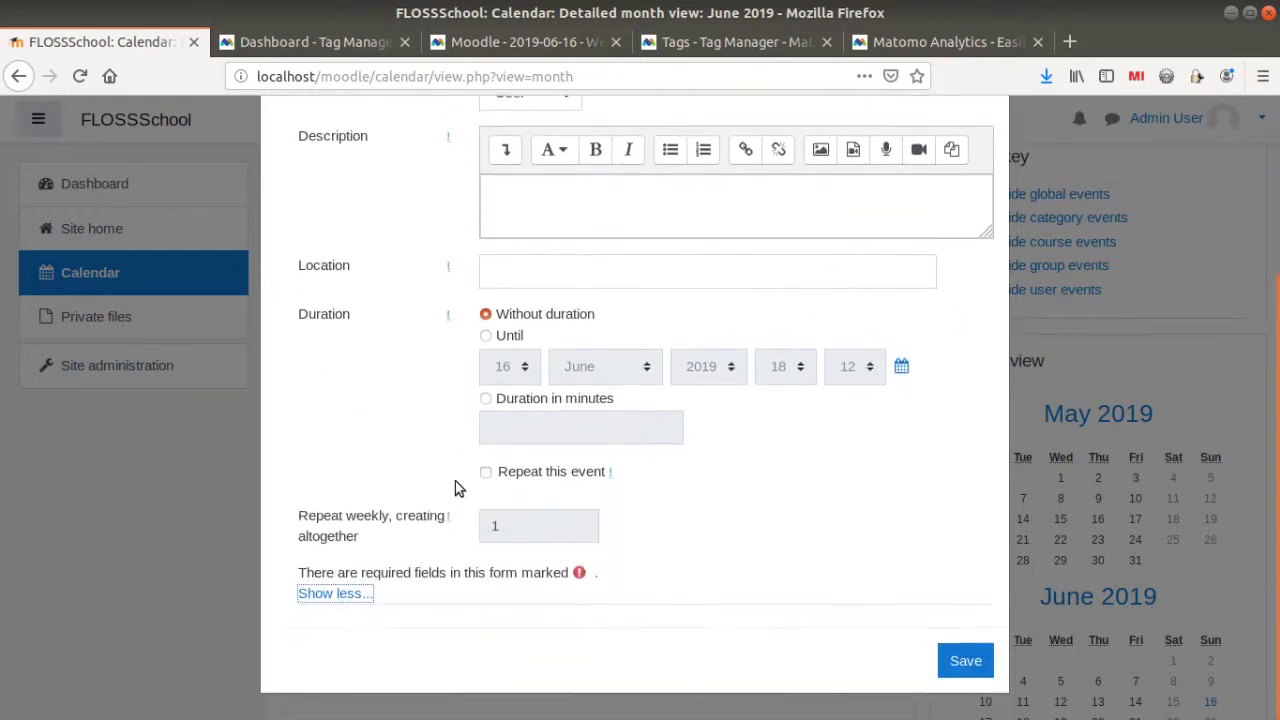
{"action": "left_click", "coordinate": [518, 338]}
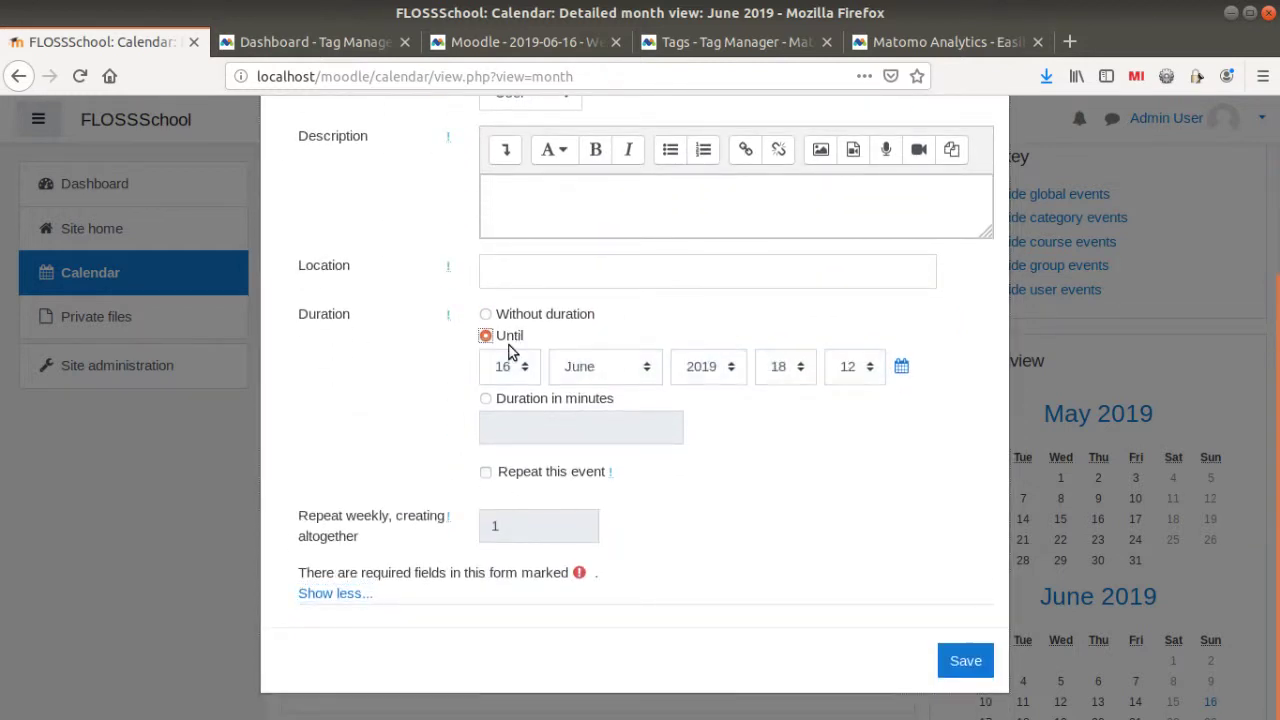
{"action": "left_click", "coordinate": [561, 51]}
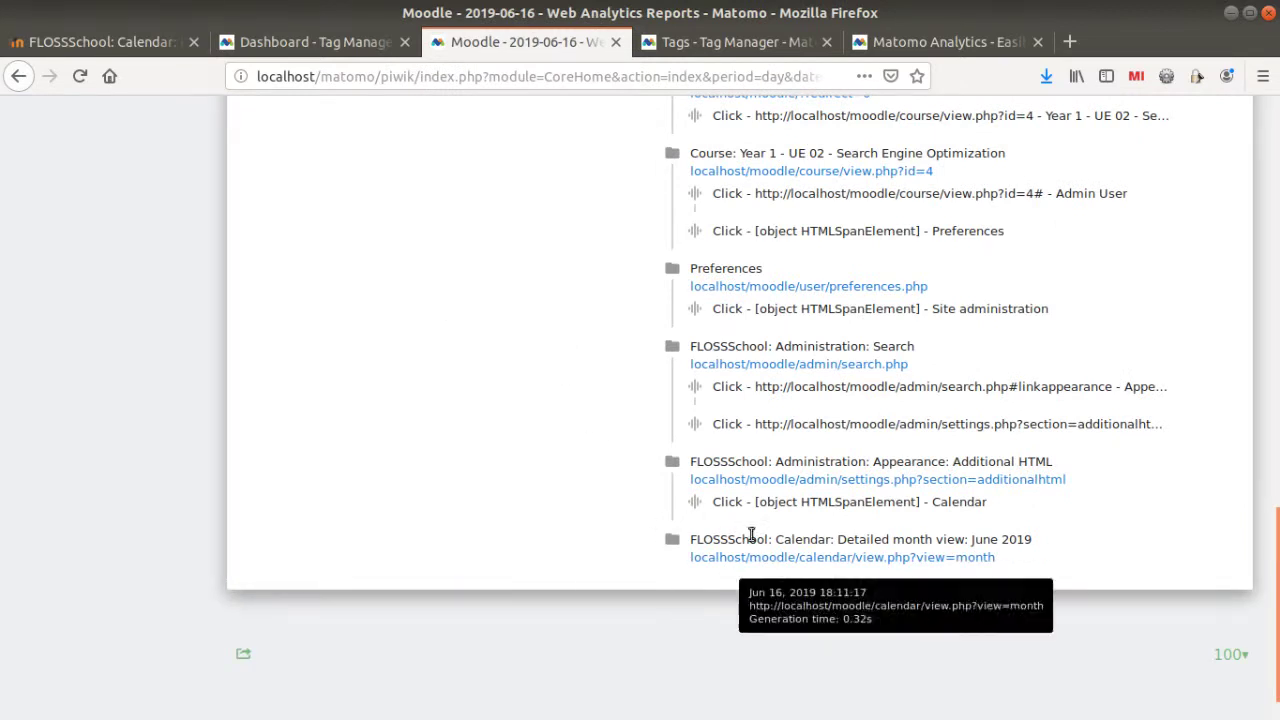
- Refresh Matomo's visits log, highlight the recorded 8, Show more and Until clicks, then return to Moodle
{"action": "left_click", "coordinate": [80, 76]}
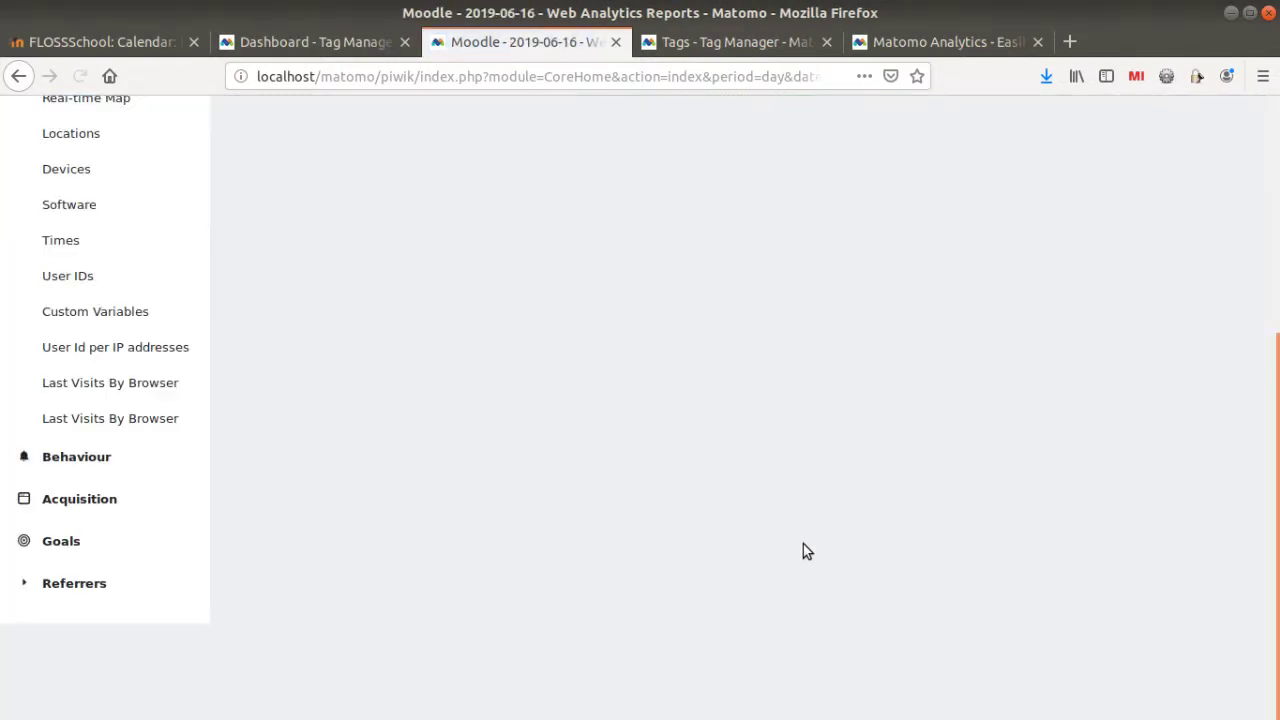
{"action": "scroll", "coordinate": [726, 500], "scroll_direction": "down", "scroll_amount": 10}
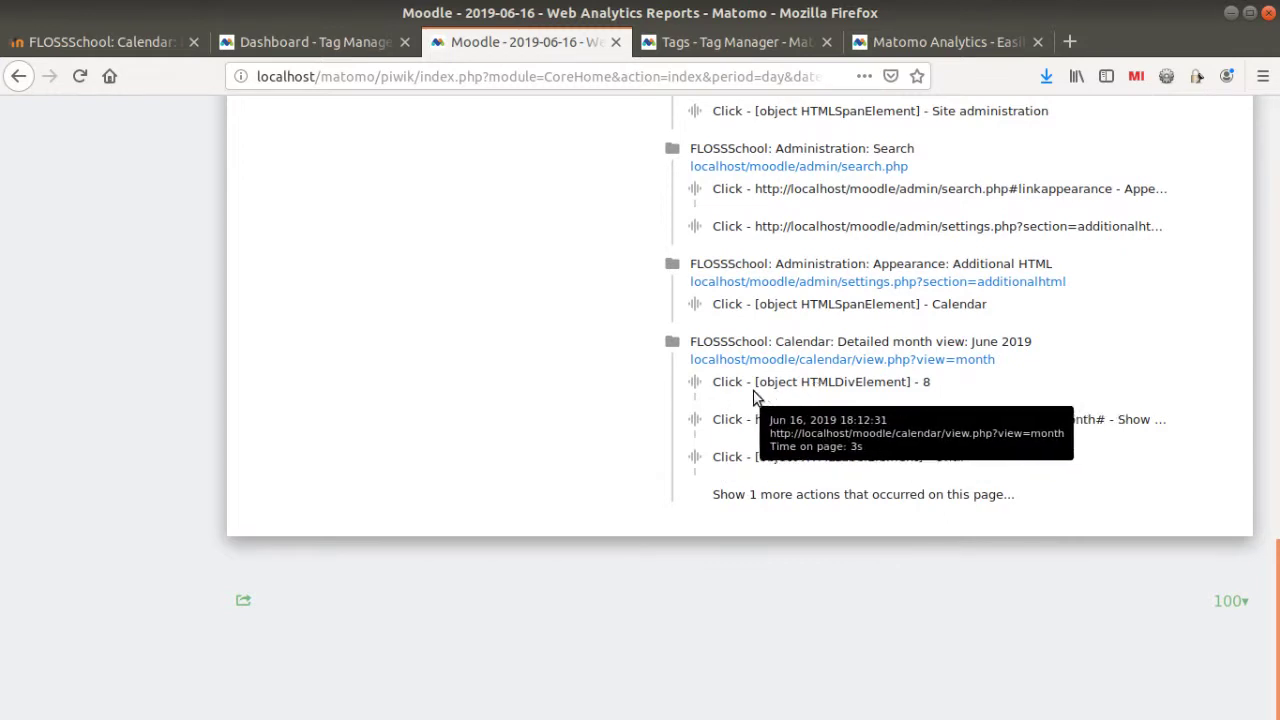
{"action": "double_click", "coordinate": [924, 382]}
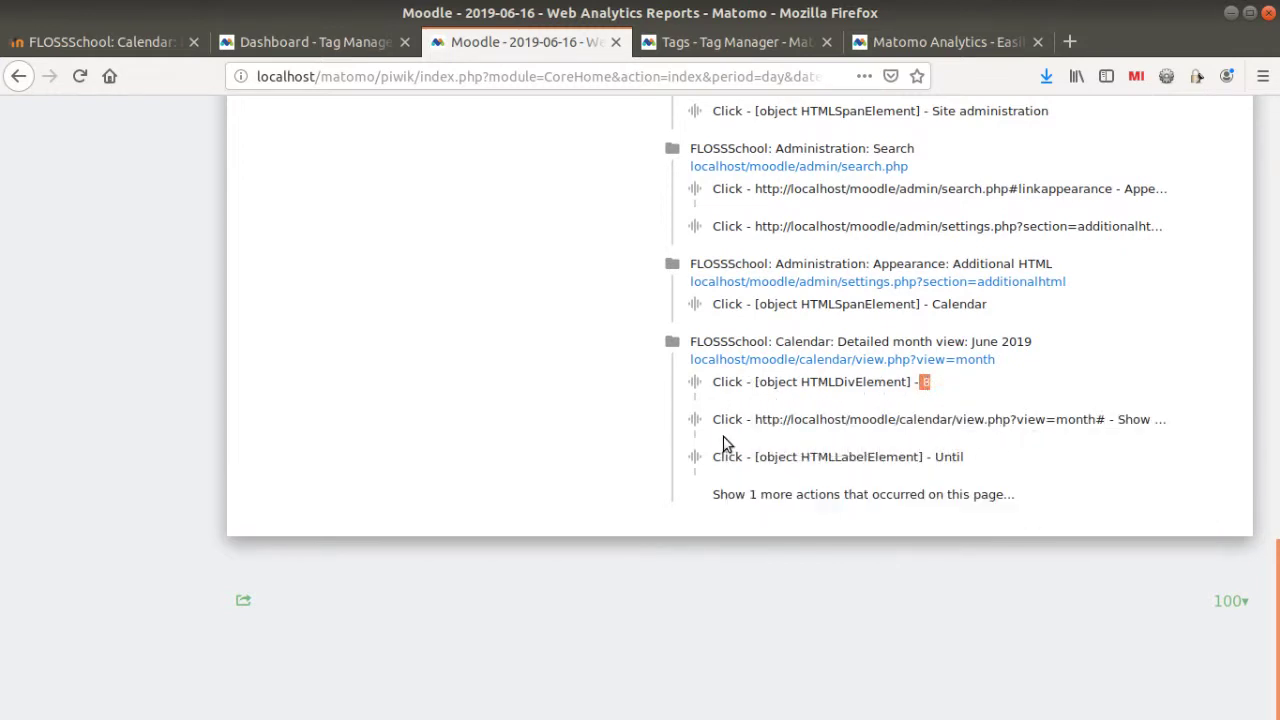
{"action": "left_click_drag", "start_coordinate": [724, 419], "coordinate": [1135, 415]}
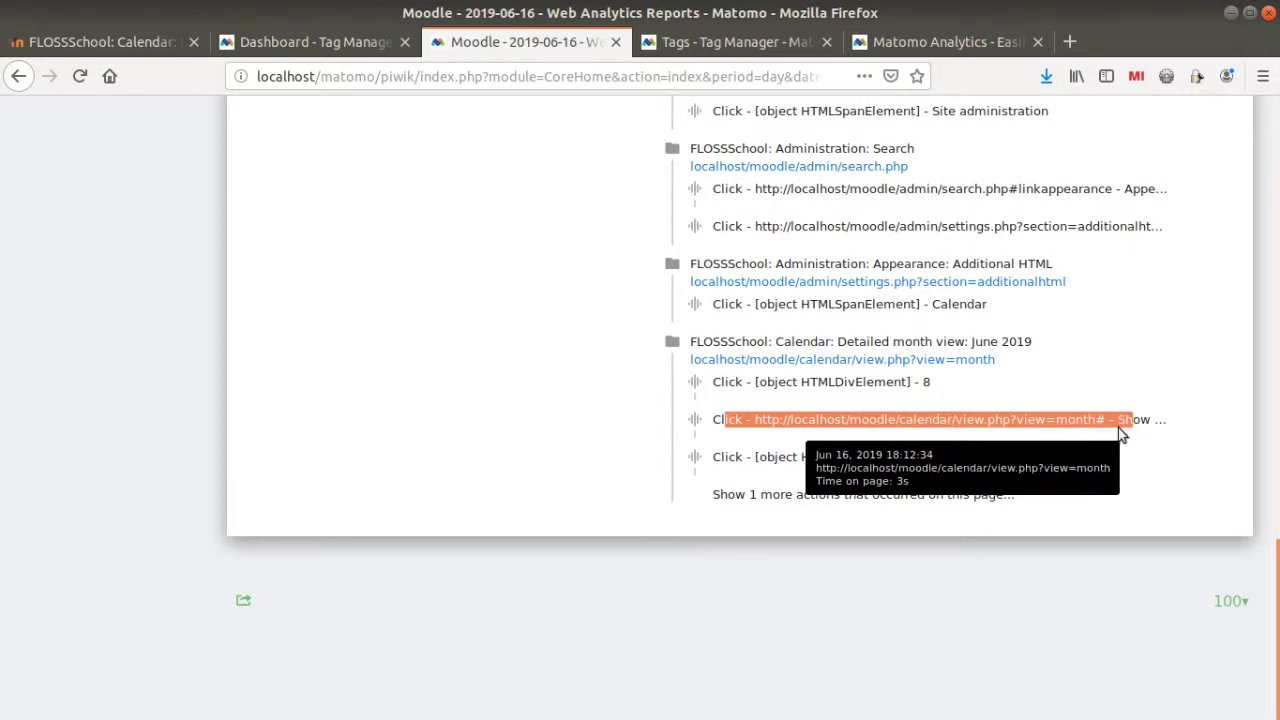
{"action": "left_click_drag", "start_coordinate": [931, 455], "coordinate": [988, 466]}
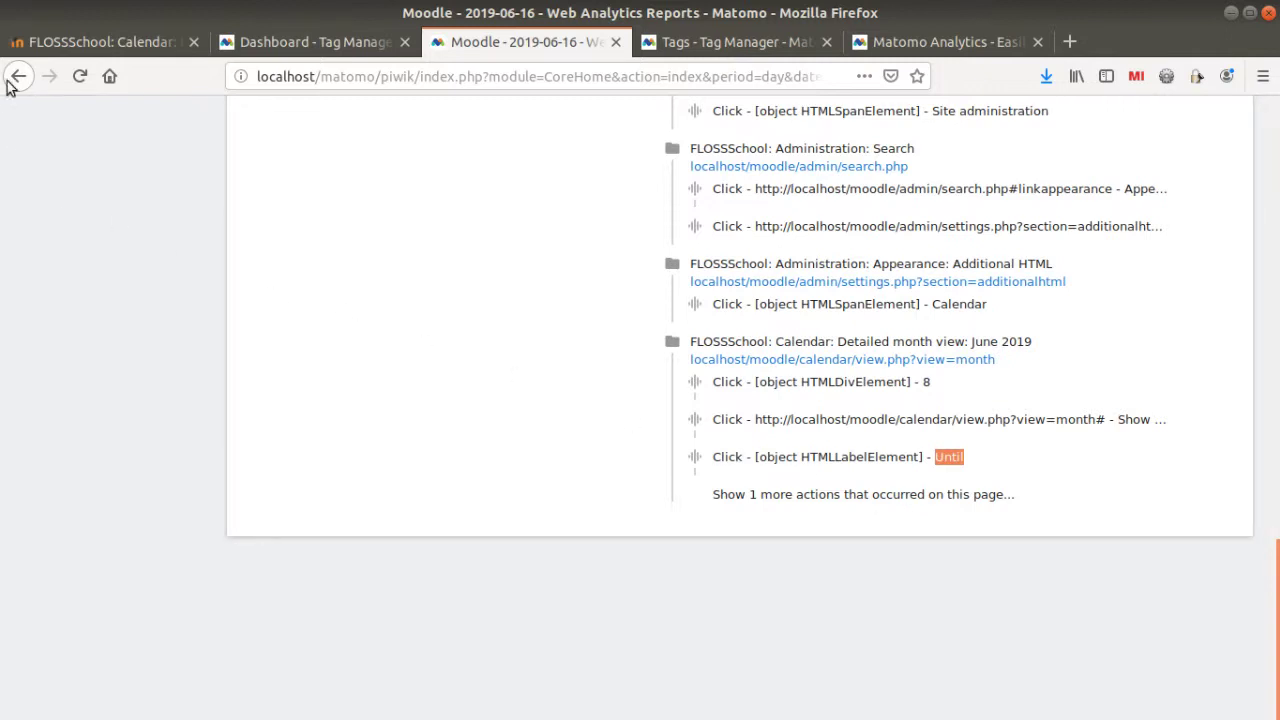
{"action": "left_click", "coordinate": [28, 45]}
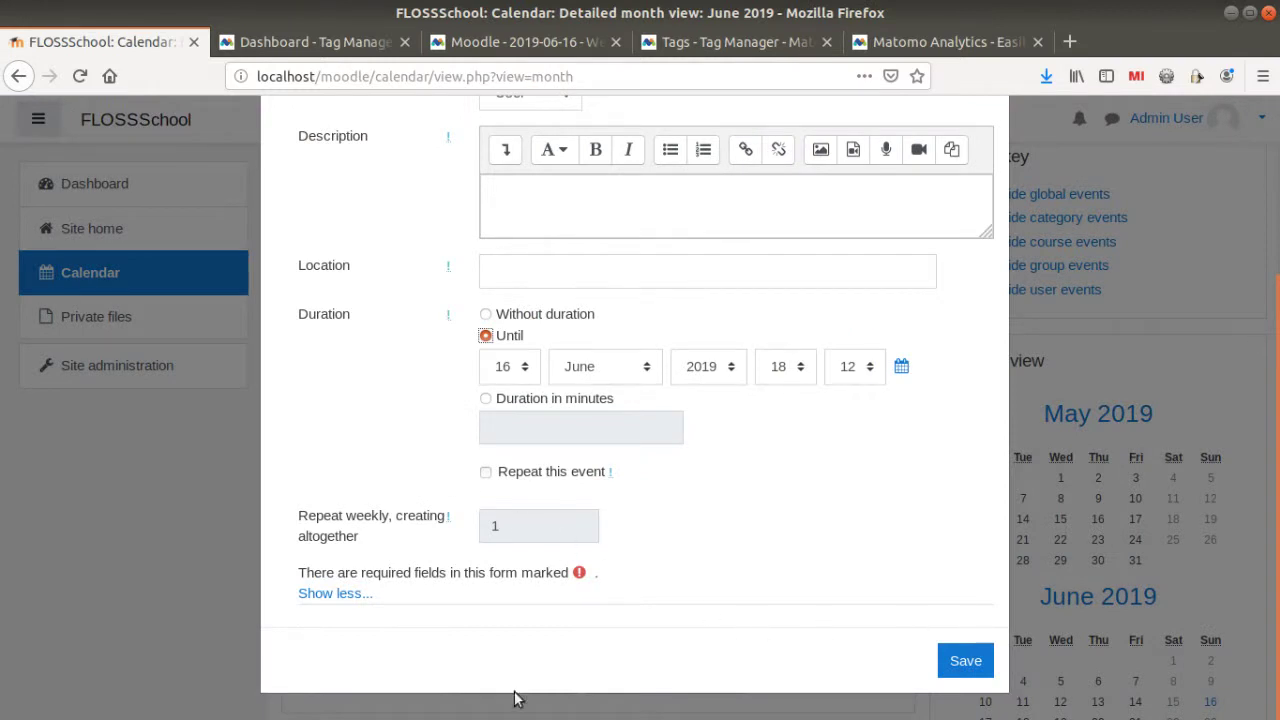
- Discard the unsaved New event dialog, then view the Default Container's Tag Manager dashboard
{"action": "left_click", "coordinate": [50, 526]}
{"action": "scroll", "coordinate": [1060, 470], "scroll_direction": "up", "scroll_amount": 5}
{"action": "left_click", "coordinate": [987, 148]}
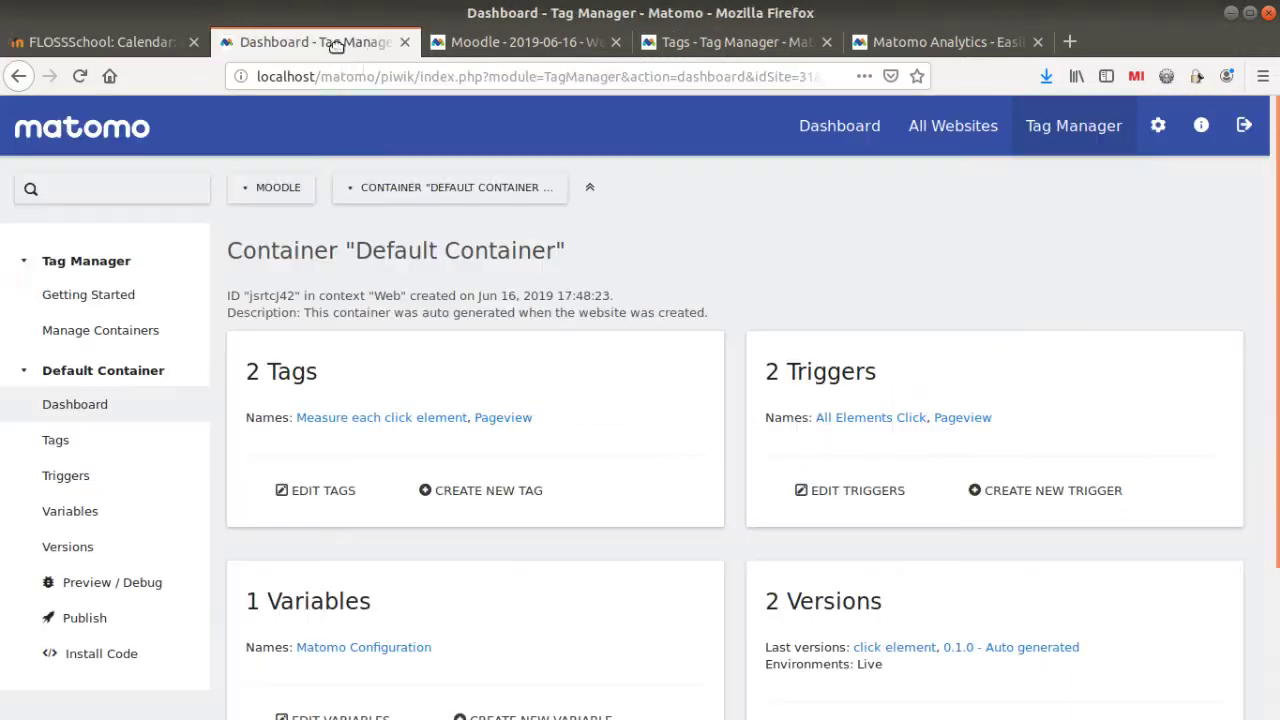
{"action": "left_click", "coordinate": [345, 42]}
- Return to the Moodle Web Analytics Reports and scroll up to the Visits Log summary of 41 actions
{"action": "double_click", "coordinate": [405, 313]}
{"action": "left_click", "coordinate": [389, 338]}
{"action": "left_click", "coordinate": [153, 45]}
{"action": "left_click", "coordinate": [520, 42]}
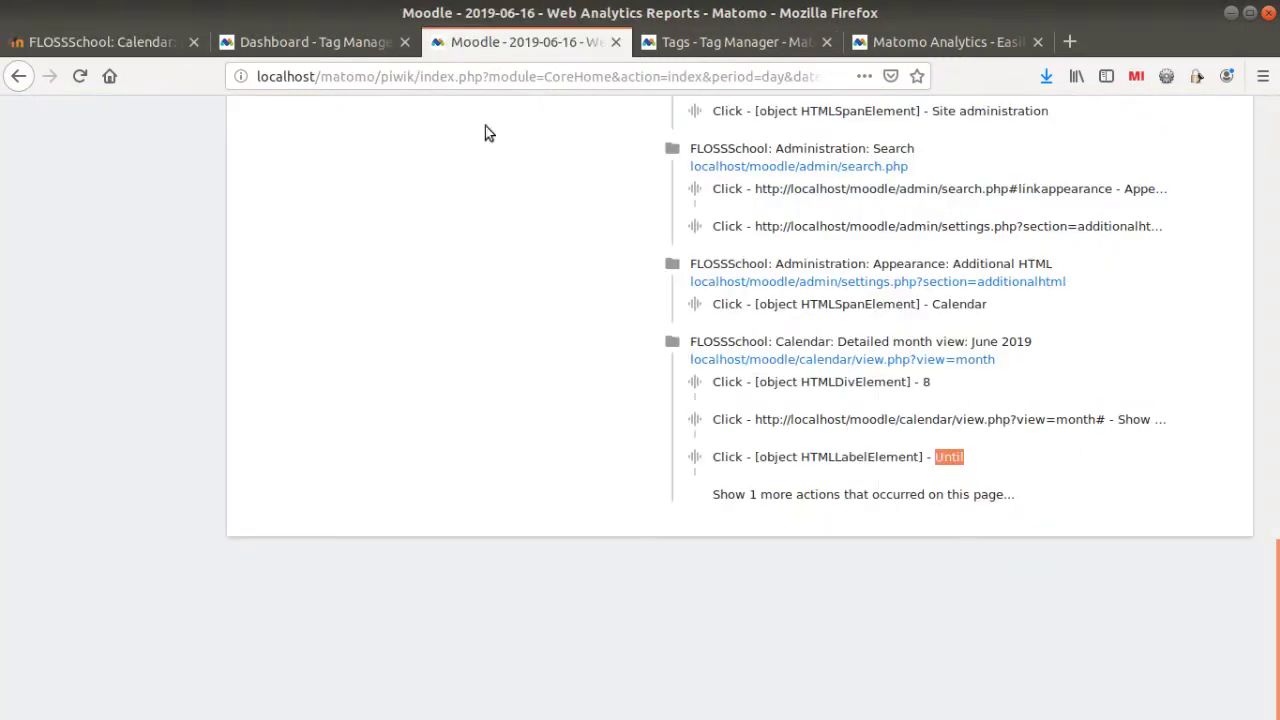
{"action": "scroll", "coordinate": [533, 391], "scroll_direction": "up", "scroll_amount": 4}
{"action": "scroll", "coordinate": [533, 391], "scroll_direction": "up", "scroll_amount": 15}
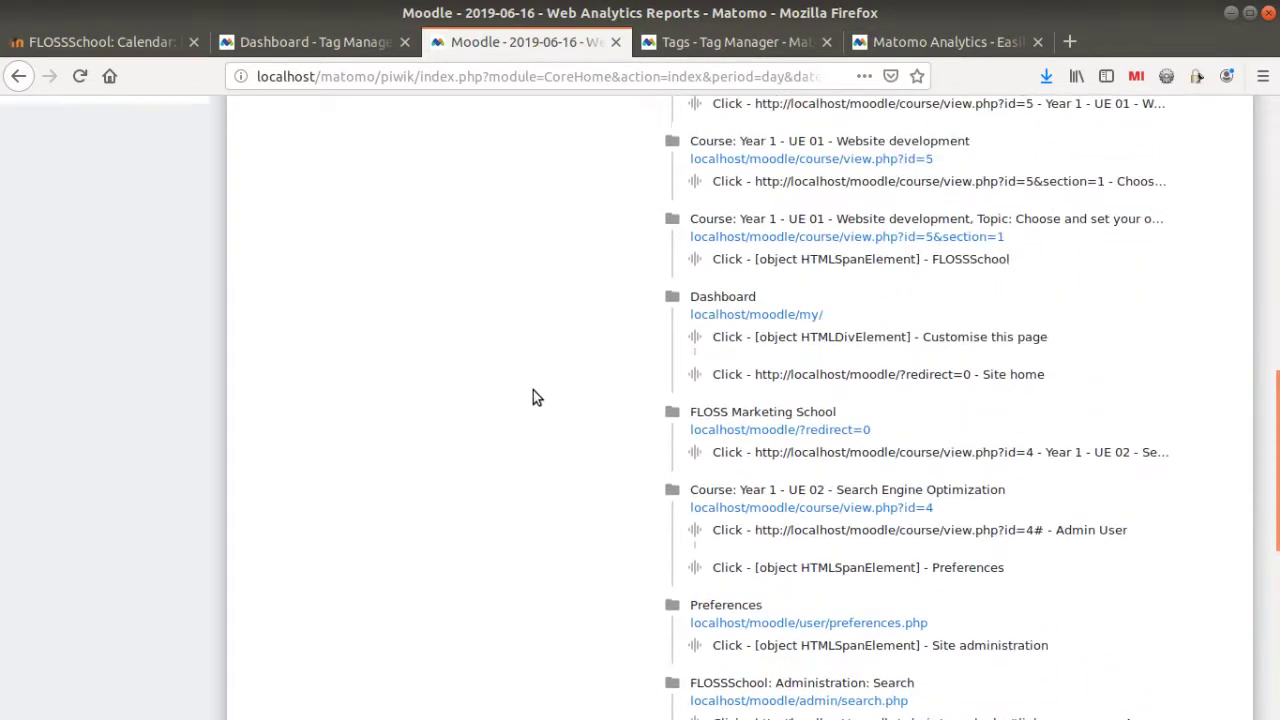
{"action": "scroll", "coordinate": [565, 383], "scroll_direction": "up", "scroll_amount": 4}
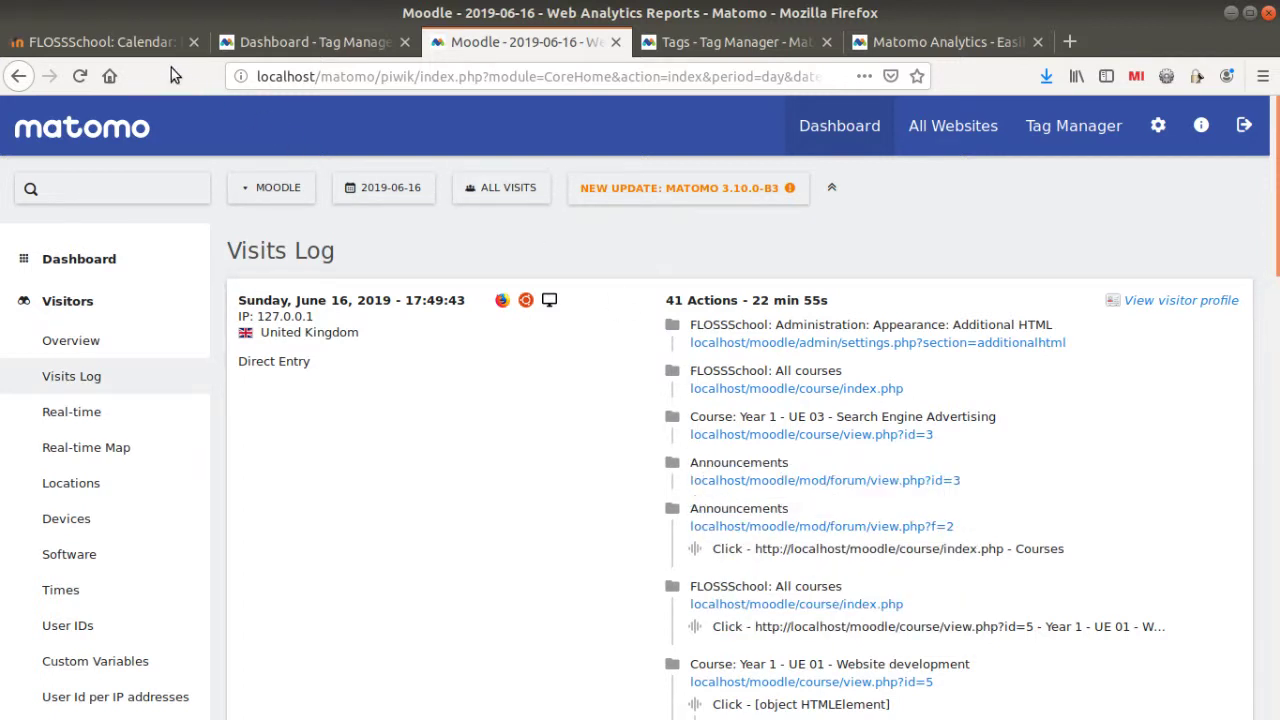
- Switch back to the FLOSSSchool: Calendar tab showing the June 2019 month view
{"action": "left_click", "coordinate": [138, 46]}
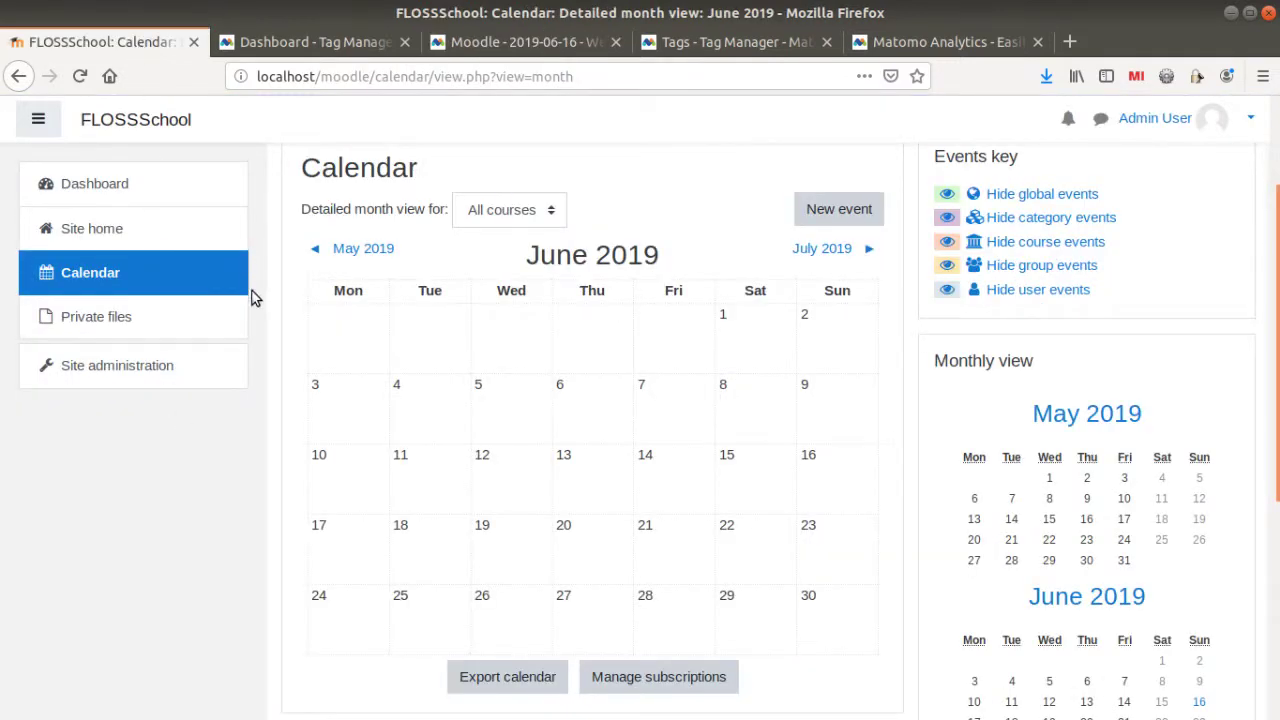